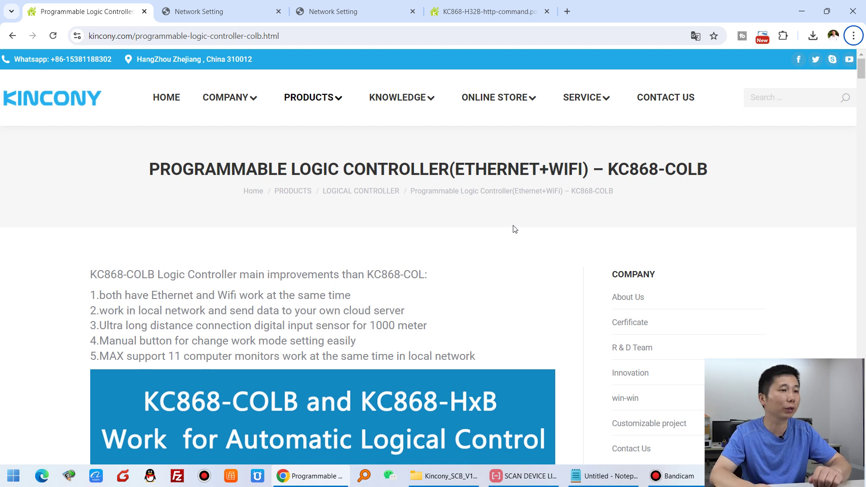
left_click_drag(137, 167, 716, 177)
scroll(716, 178, "down", 15)
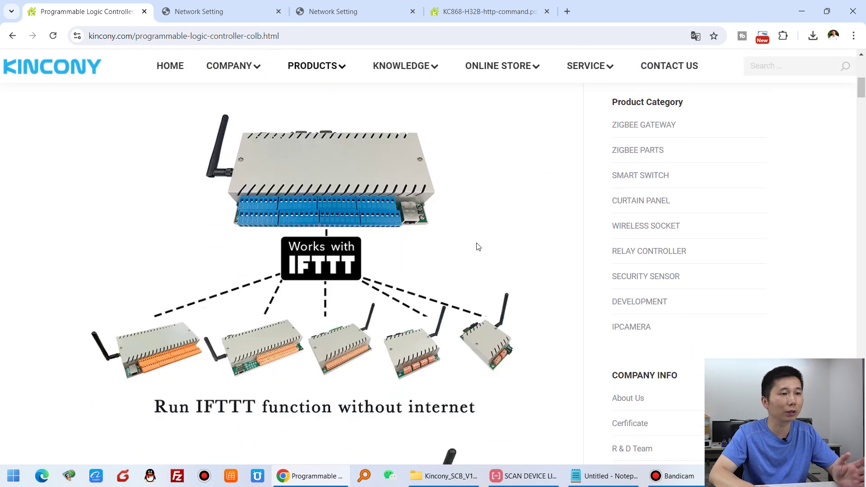
scroll(503, 242, "down", 6)
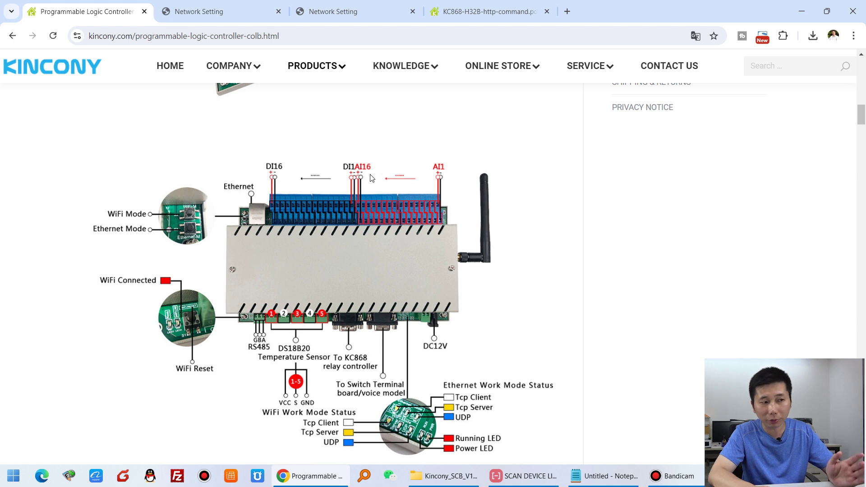
scroll(347, 268, "down", 1)
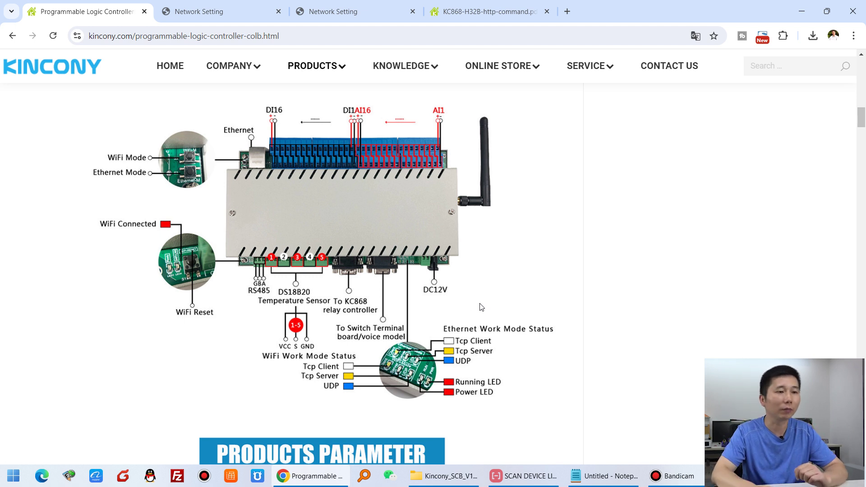
scroll(498, 305, "down", 20)
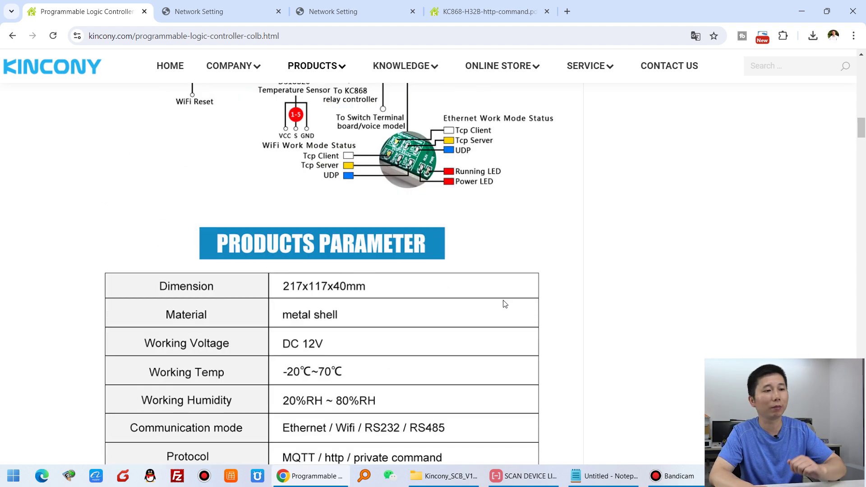
scroll(522, 299, "down", 12)
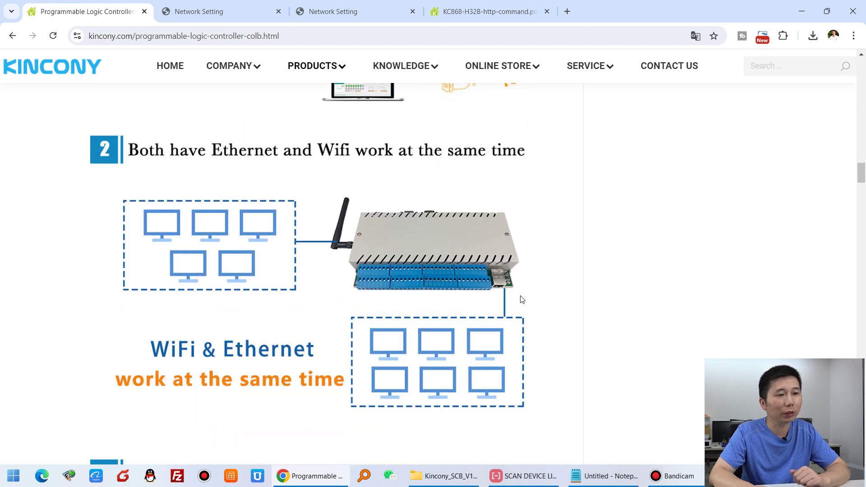
scroll(522, 299, "up", 6)
scroll(522, 300, "up", 20)
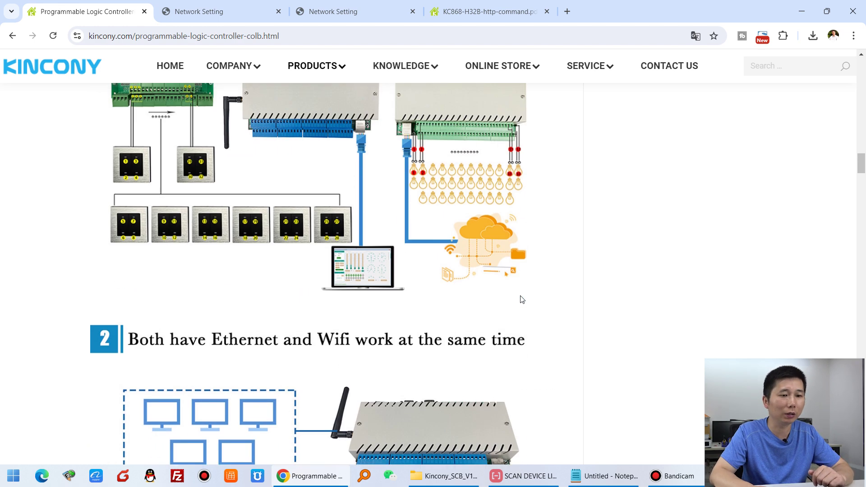
scroll(522, 300, "up", 5)
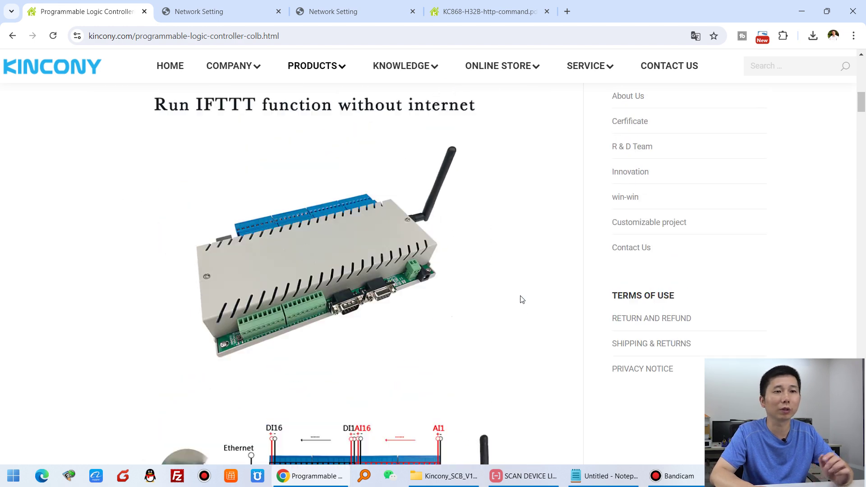
- Check the COLB settings tab, then open the H32B_Pro tab and highlight firmware H32B_Pro_V1.19
left_click(215, 13)
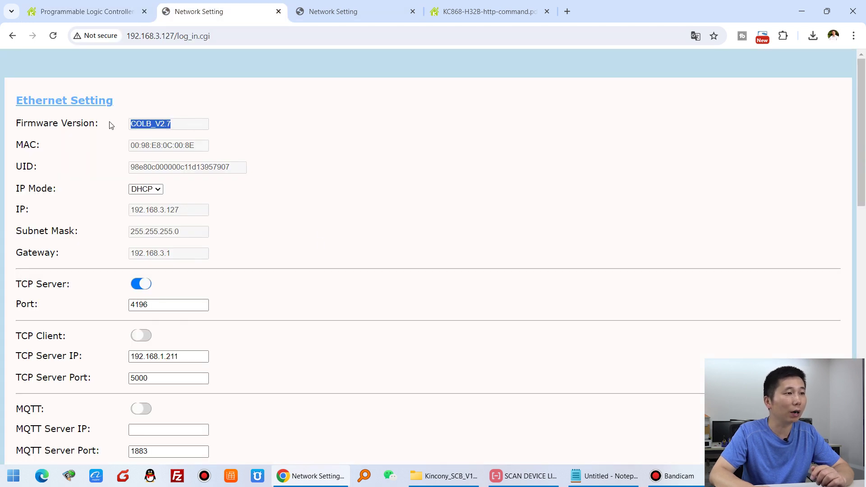
scroll(265, 224, "down", 12)
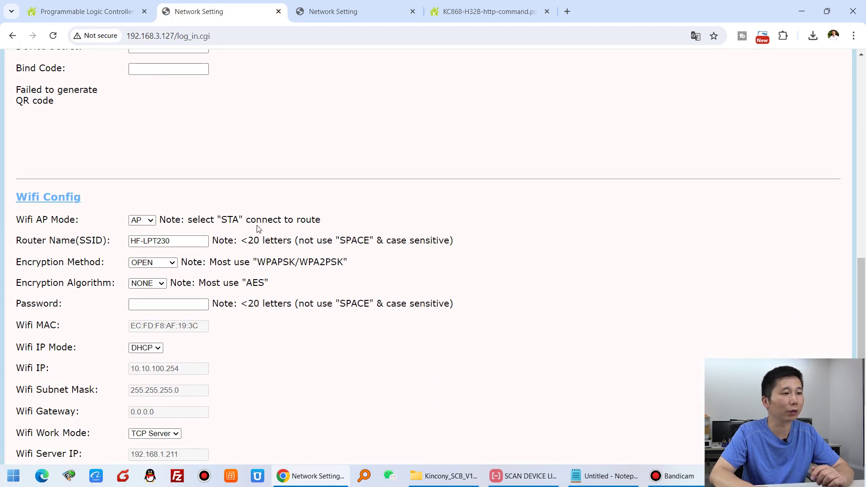
scroll(258, 229, "up", 6)
scroll(259, 229, "up", 6)
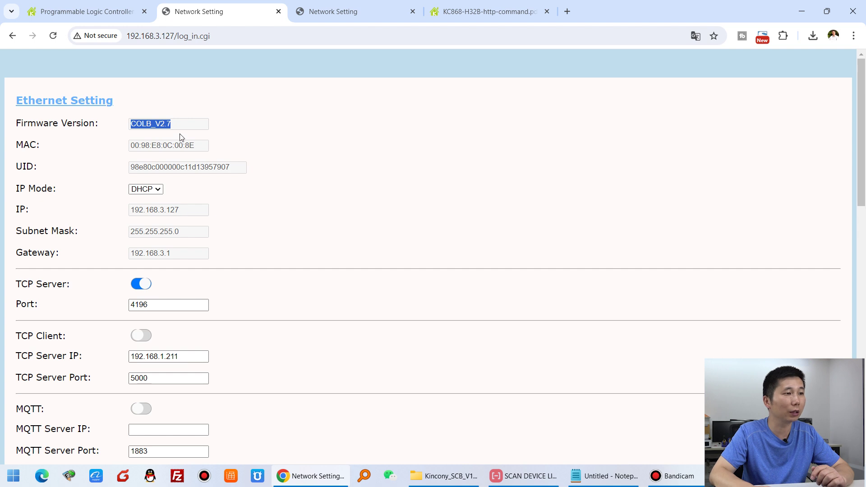
left_click(351, 9)
left_click_drag(148, 124, 103, 129)
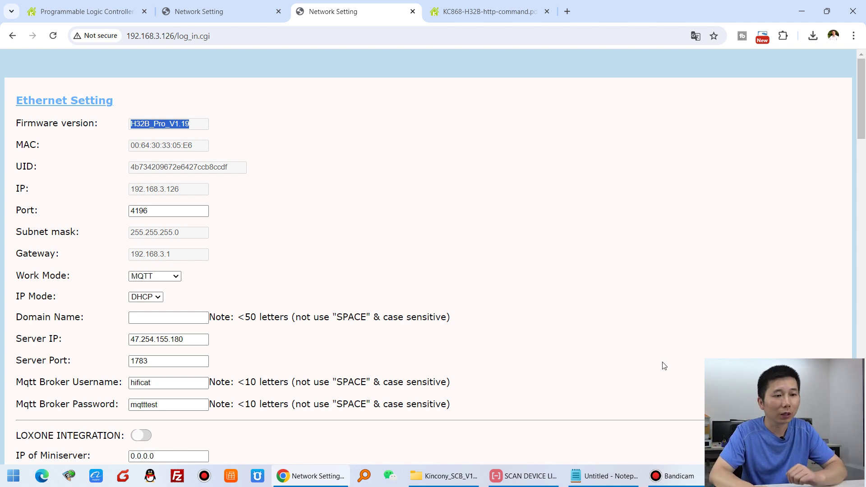
- Bring up the device scanner and view the KC868_A8-ETH, H32B_Pro and COLB entries
left_click(524, 476)
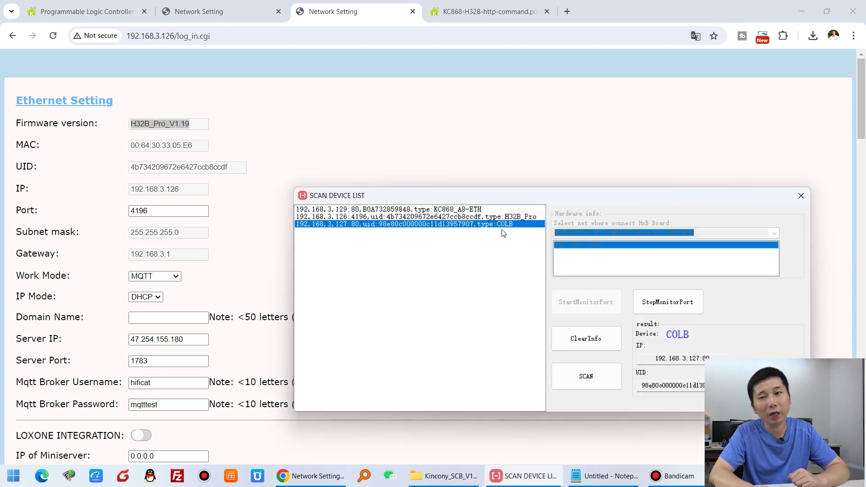
left_click(382, 210)
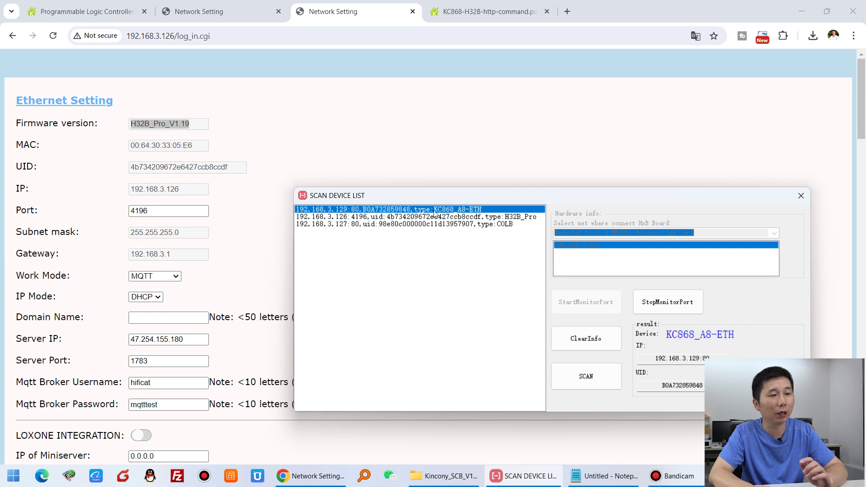
left_click(476, 217)
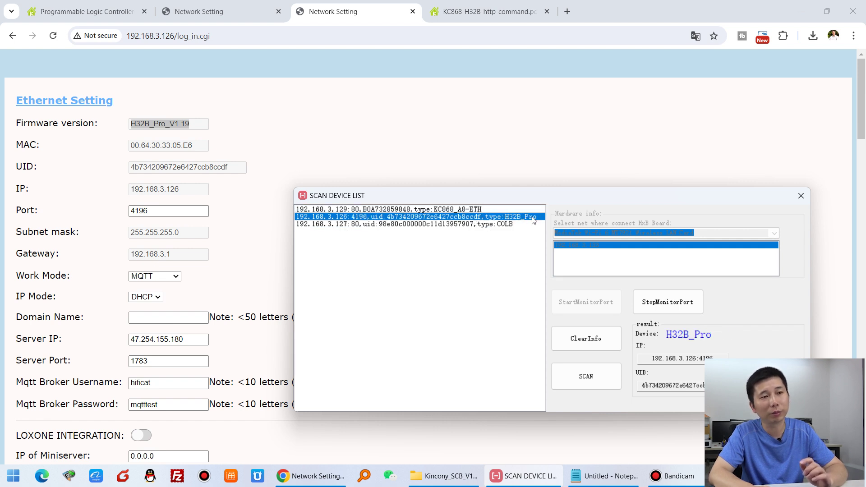
left_click(507, 226)
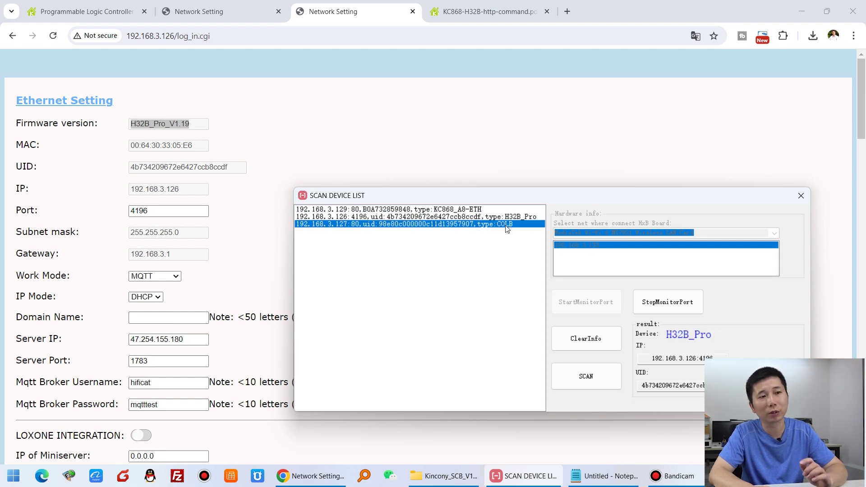
- Compare the COLB and H32B_Pro entries, ending on H32B_Pro at 192.168.3.126
left_click(329, 217)
left_click(336, 224)
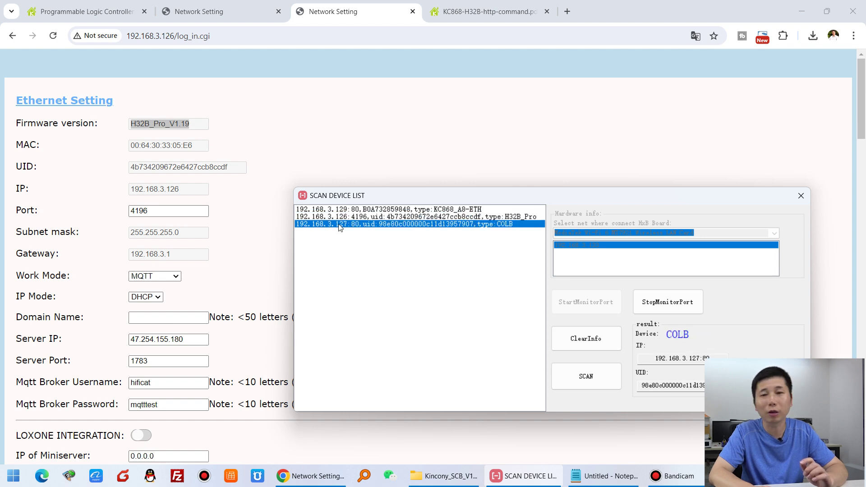
key("Up")
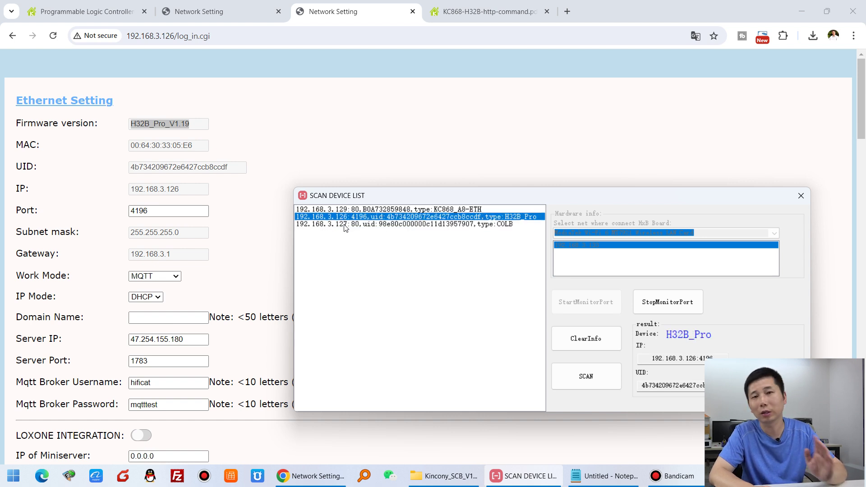
left_click(344, 224)
left_click(346, 216)
left_click(346, 224)
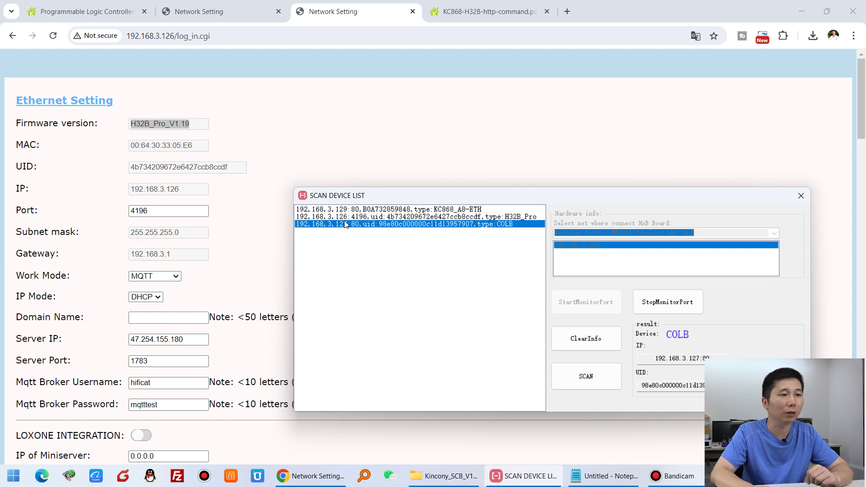
left_click(347, 217)
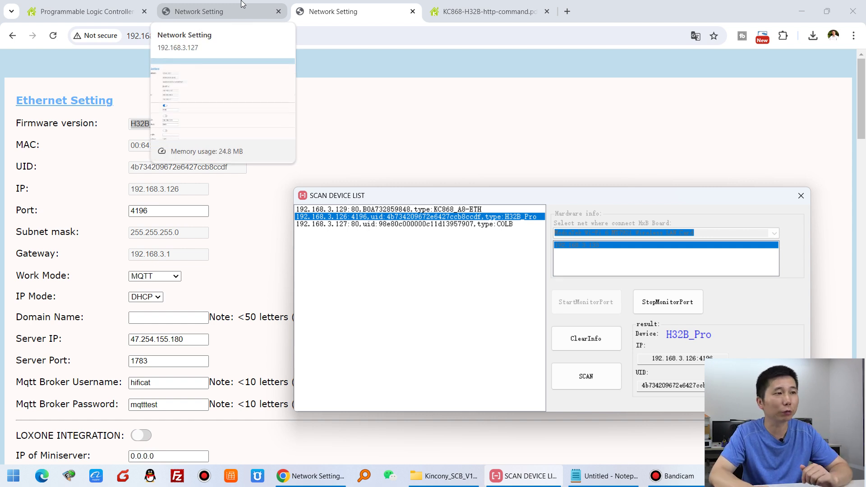
- Recheck the COLB and H32B_Pro settings tabs, highlighting firmware H32B_Pro_V1.19, and glance at the PDF tab
left_click(242, 7)
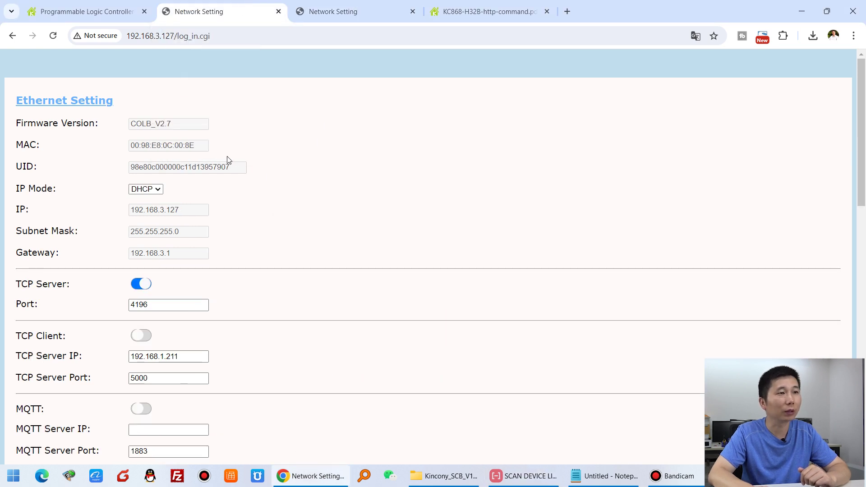
left_click(370, 17)
left_click(179, 126)
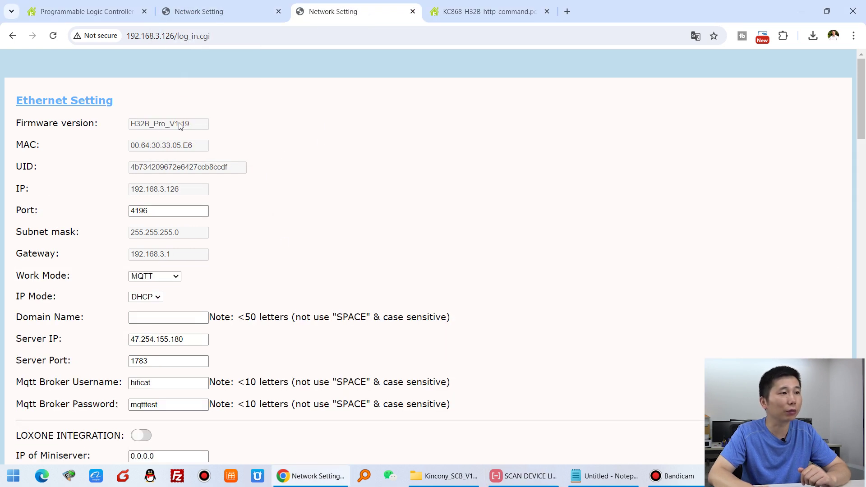
left_click_drag(189, 125, 179, 114)
left_click(490, 14)
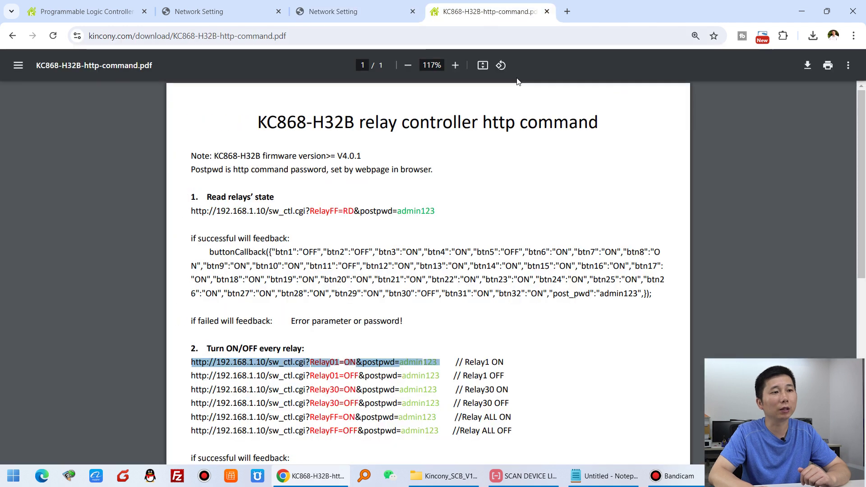
left_click_drag(263, 134, 612, 135)
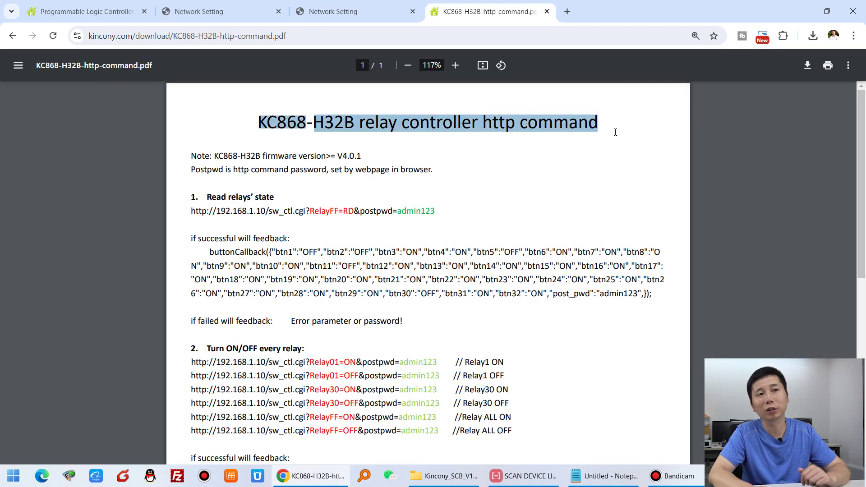
- On the Software and Document page, dismiss Translate and open the KC868-H32B http command PDF
left_click(12, 36)
scroll(567, 199, "up", 10)
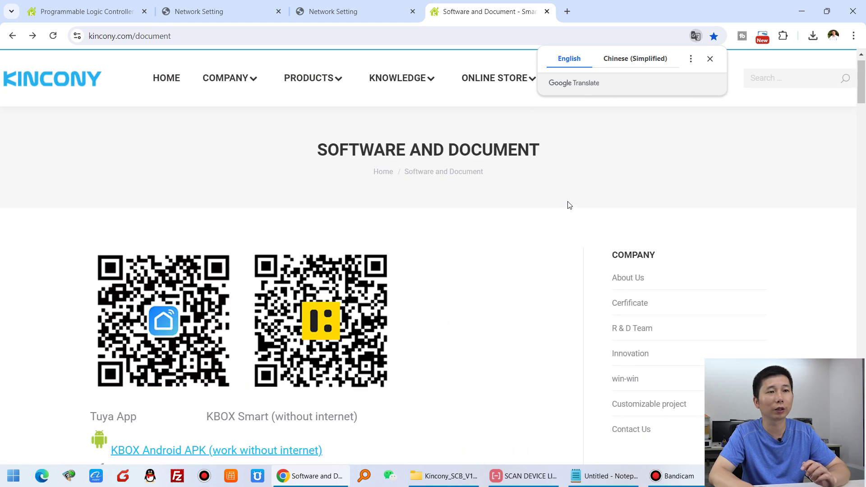
scroll(567, 189, "up", 1)
left_click(716, 58)
mouse_move(584, 98)
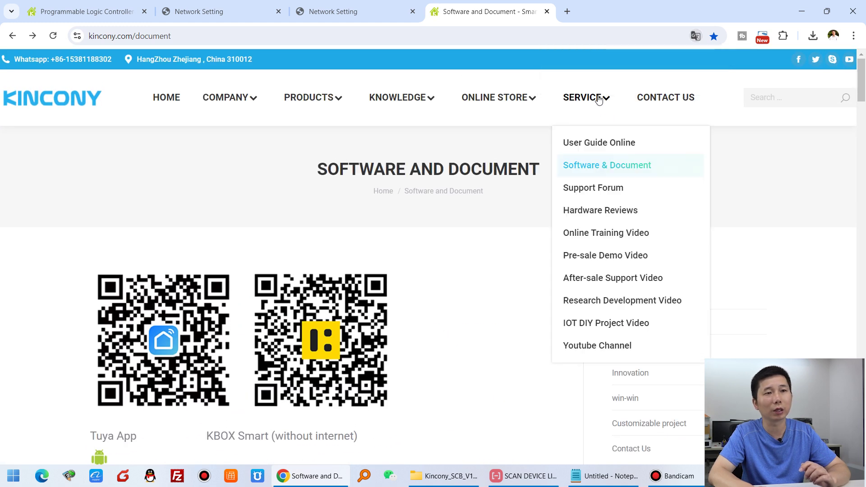
scroll(396, 289, "down", 15)
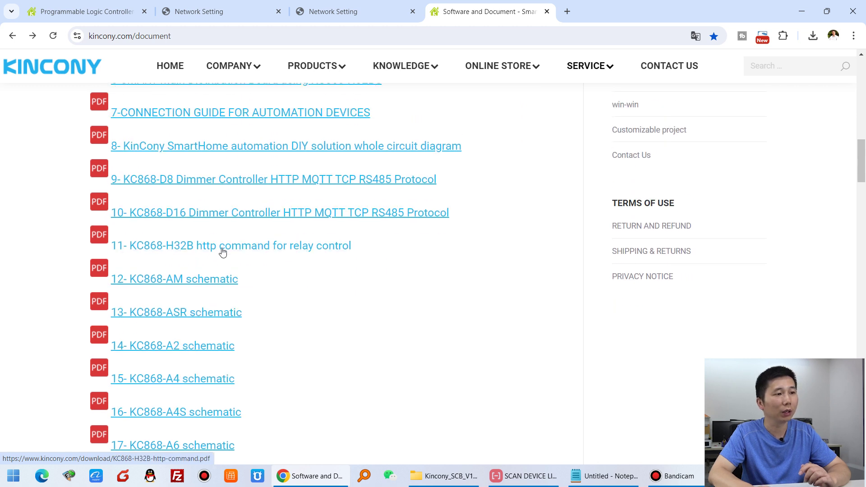
left_click(243, 251)
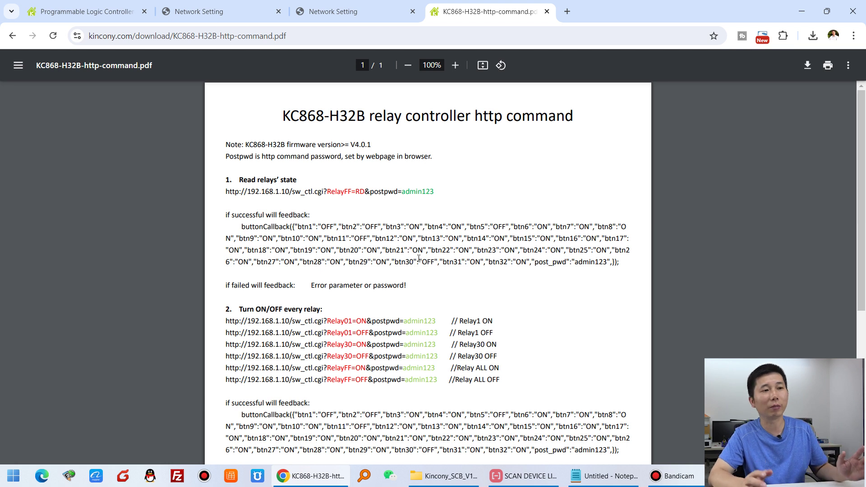
- Zoom the PDF and copy the Relay01=ON command URL line
scroll(306, 370, "up", 5)
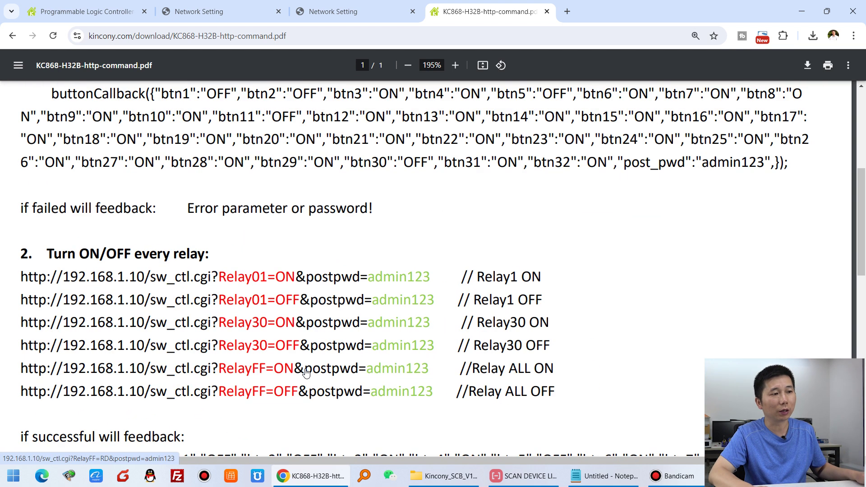
scroll(303, 372, "down", 2)
scroll(253, 320, "up", 1)
scroll(220, 288, "left", 1)
scroll(220, 288, "up", 1)
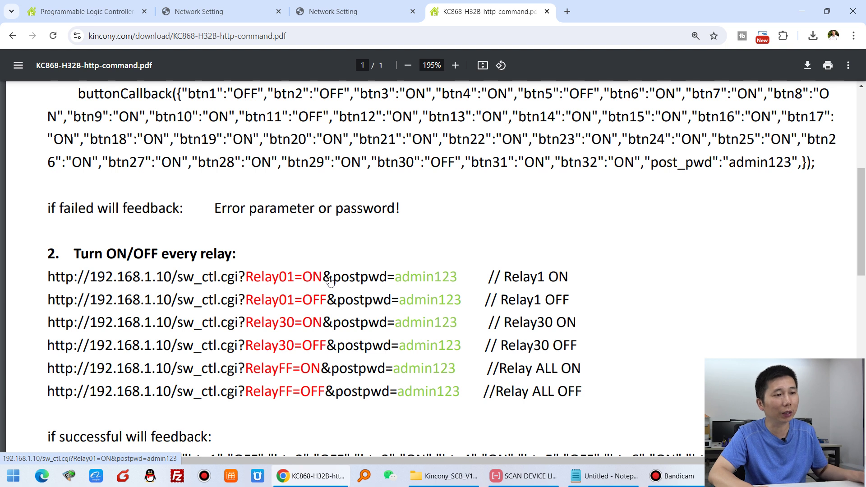
left_click_drag(494, 277, 40, 273)
right_click(90, 277)
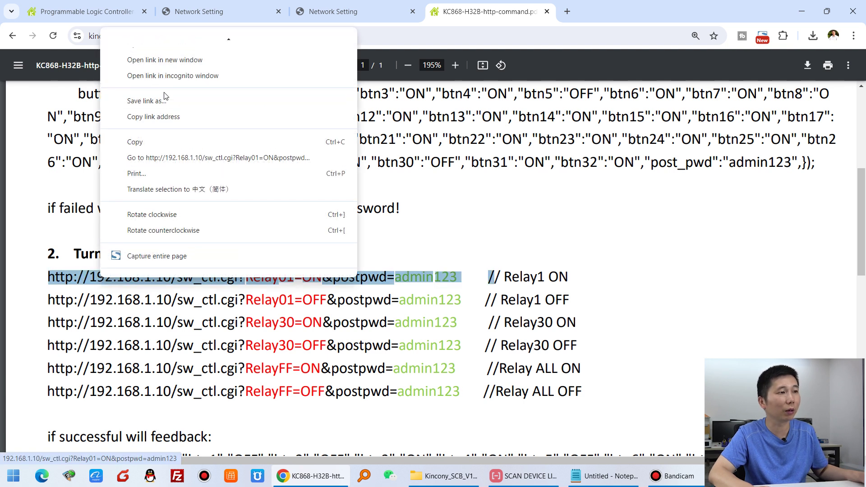
left_click(154, 144)
- Paste the Relay01=ON command into Notepad and check the H32B_Pro IP in the scan list
left_click(604, 476)
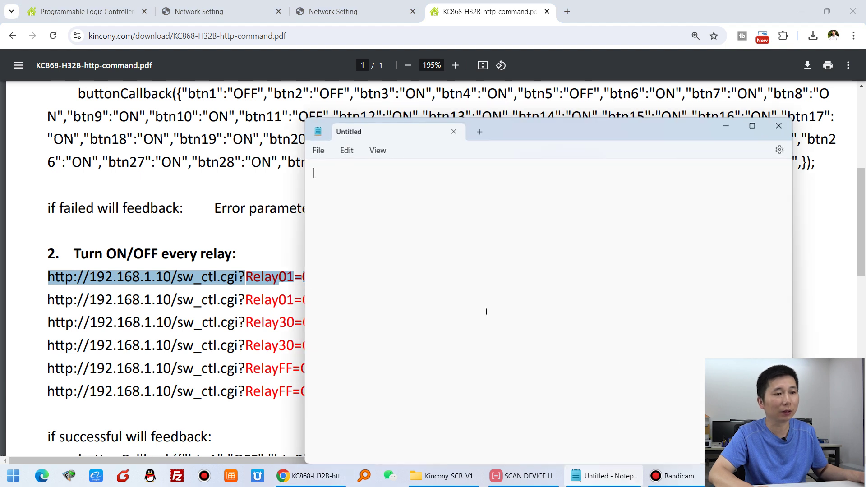
key("ctrl+v")
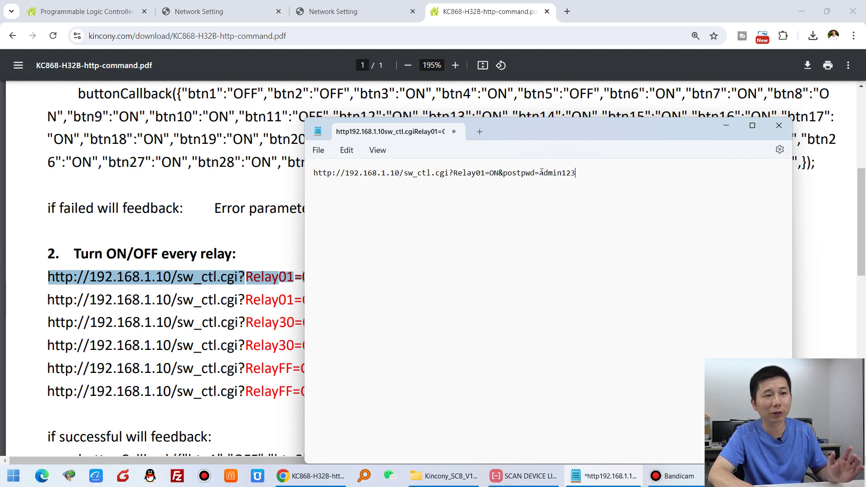
left_click_drag(568, 131, 669, 172)
key("alt+Tab")
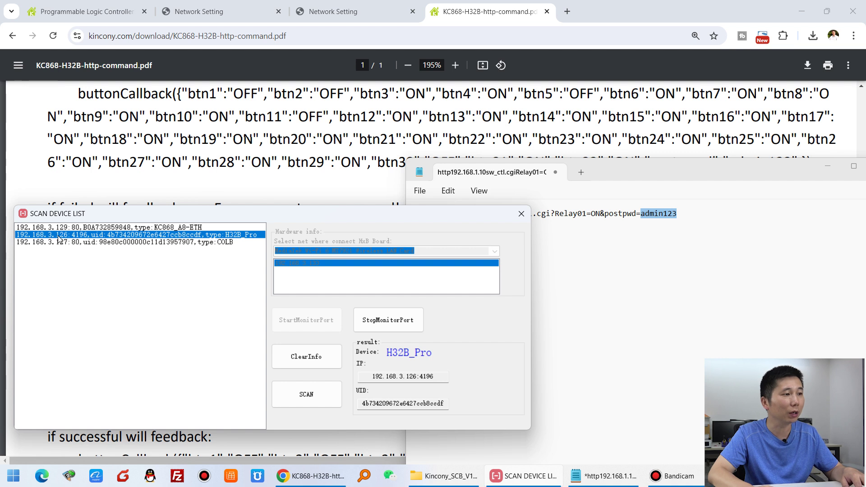
key("alt+Tab")
- Change the URL's IP from 192.168.1.10 to 192.168.3.126 and highlight the postpwd parameter
left_click(485, 212)
key("BackSpace")
type("3")
key("Right")
key("Right")
key("BackSpace")
type("26")
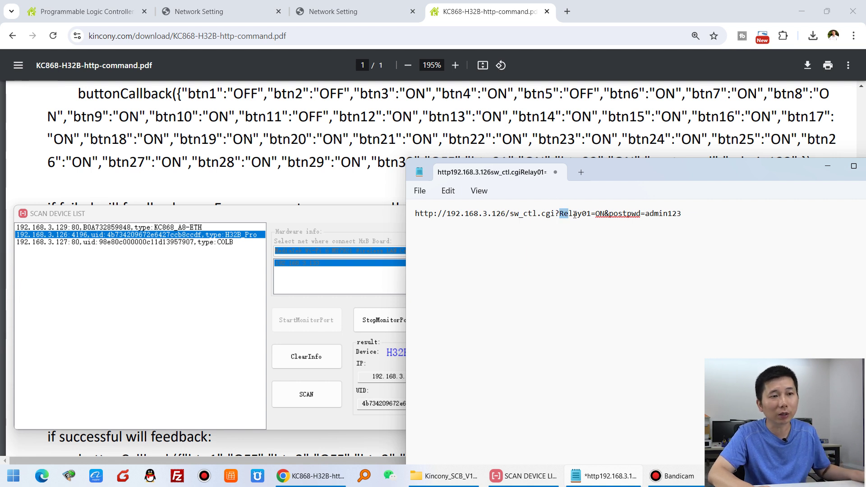
left_click(627, 218)
left_click_drag(610, 214, 641, 217)
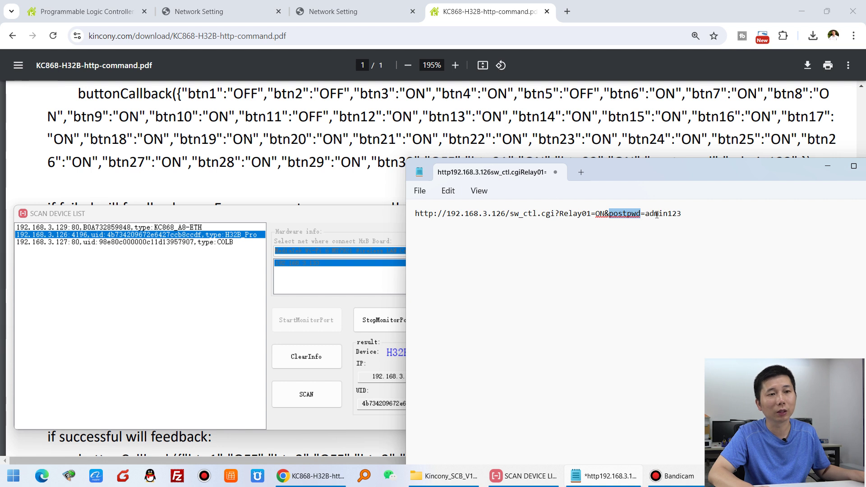
left_click(349, 10)
- Scroll the H32B_Pro Network Setting page to the Post Password, then bring Notepad back to the centre
left_click(153, 122)
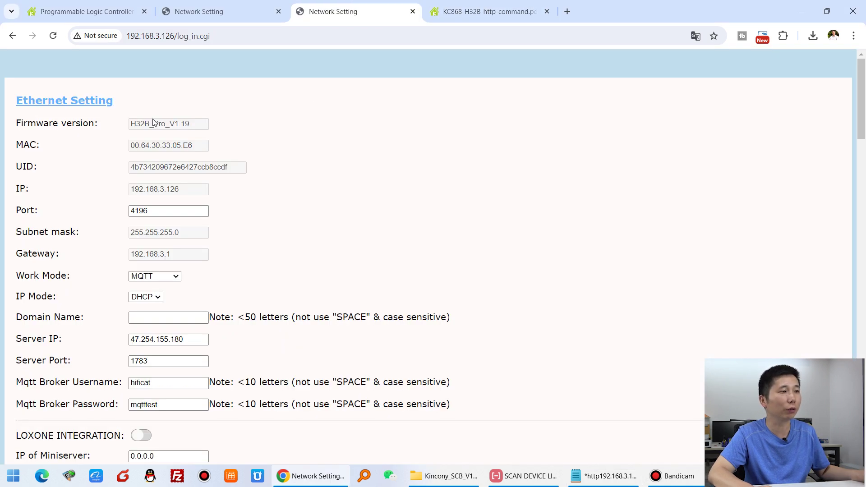
left_click_drag(204, 127, 105, 128)
scroll(273, 276, "down", 7)
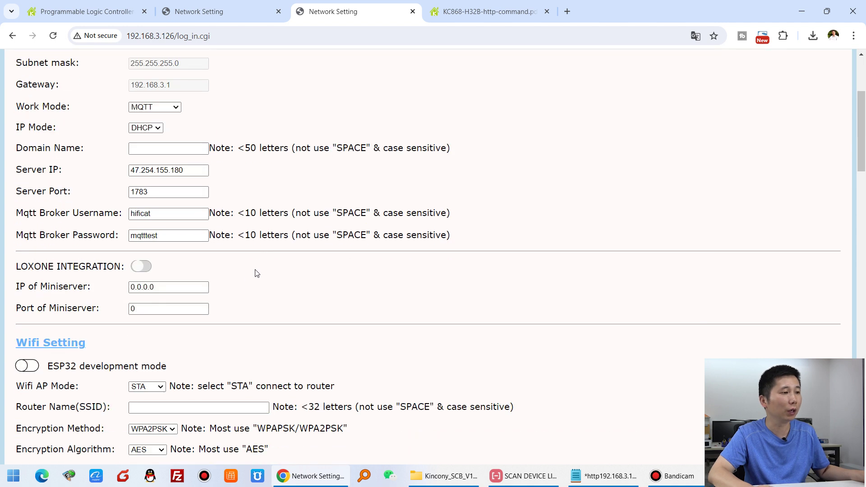
scroll(240, 285, "down", 7)
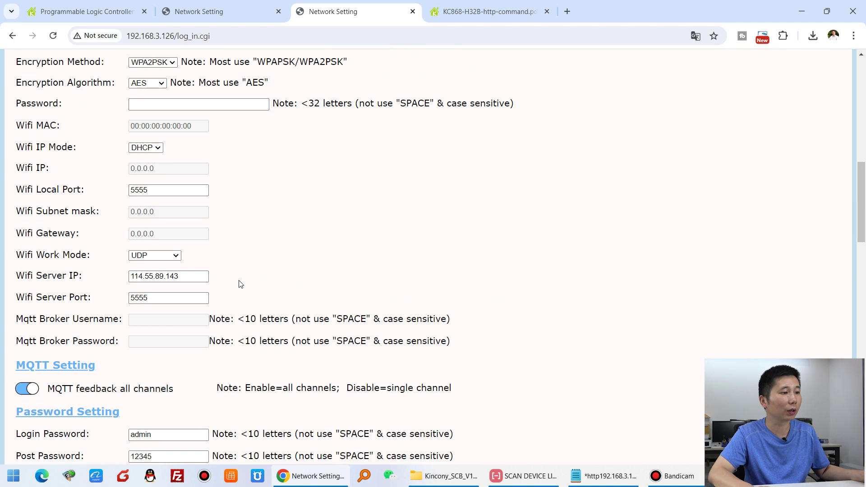
left_click_drag(29, 318, 153, 316)
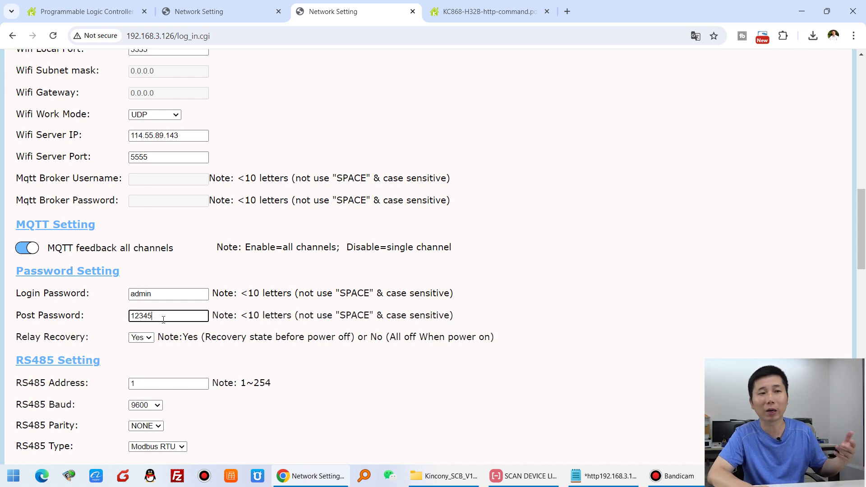
left_click(583, 481)
left_click_drag(605, 165, 436, 271)
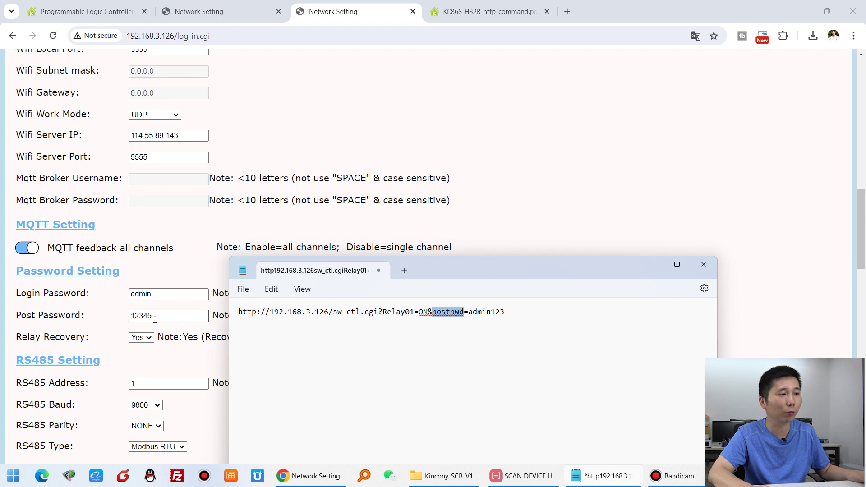
- Replace the postpwd placeholder with the device's post password and copy the whole command line
left_click(484, 311)
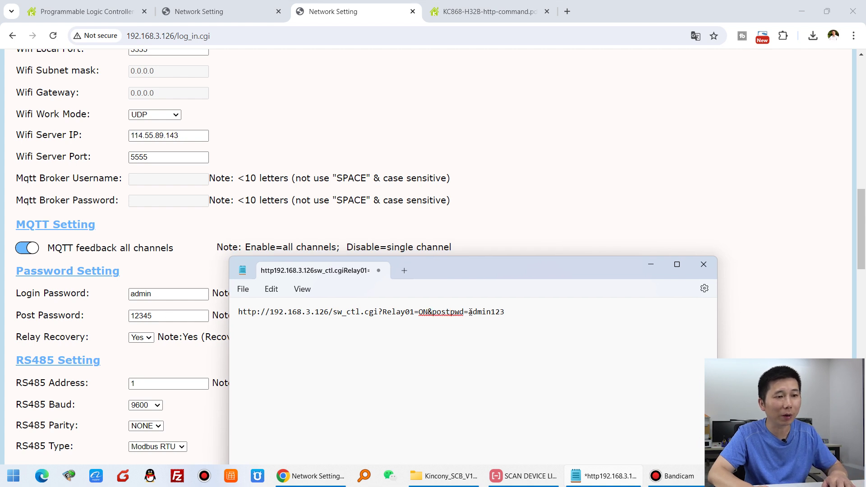
double_click(470, 312)
type("1")
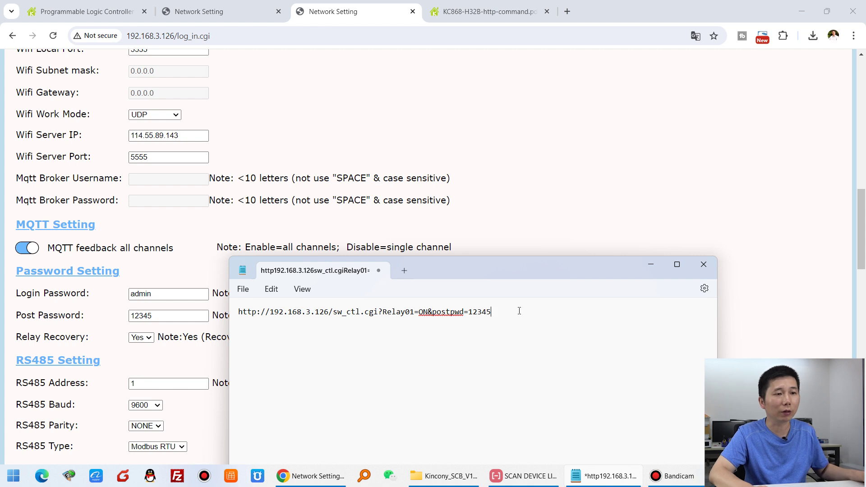
left_click_drag(520, 311, 187, 294)
right_click(297, 311)
left_click(355, 94)
- Send the command from a new Chrome tab, getting a buttonCallback with btn1 ON
left_click(585, 8)
left_click(567, 11)
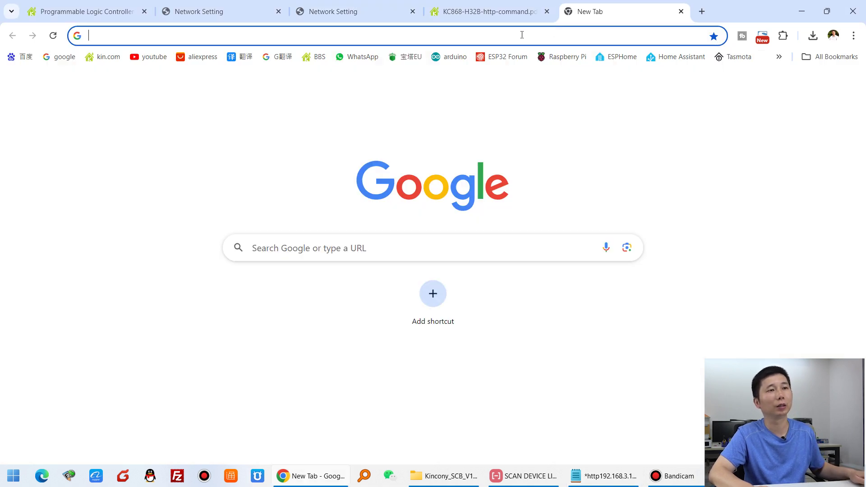
key("ctrl+v")
key("Return")
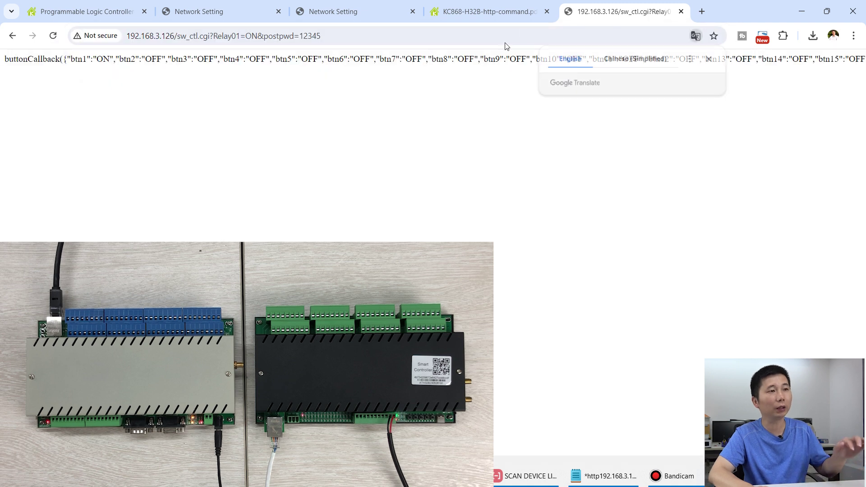
left_click(436, 119)
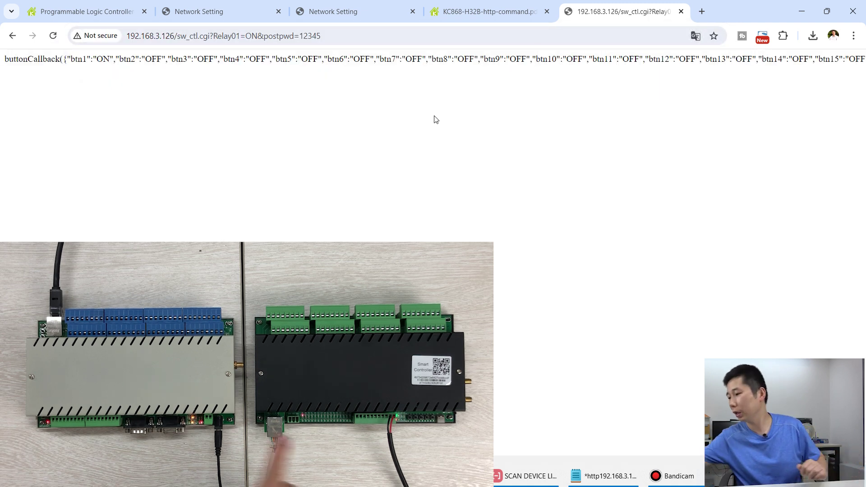
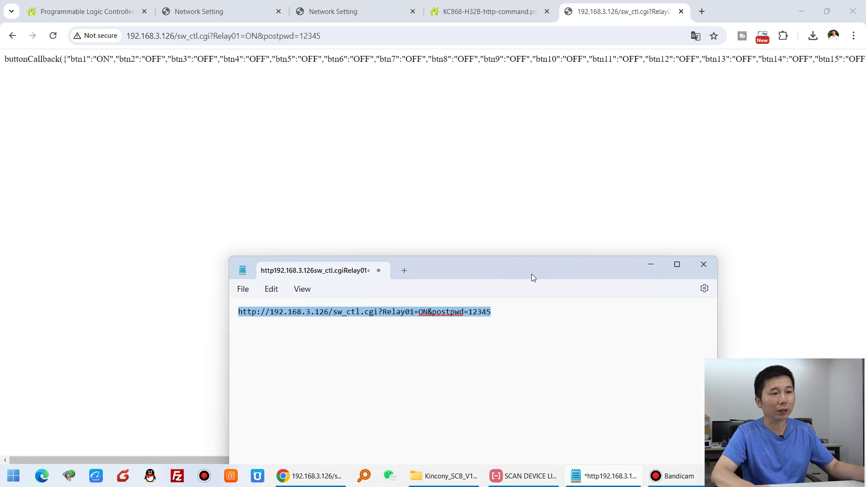
- Paste a copy of the relay URL on line 3 of the notes and change it to Relay02
left_click(353, 312)
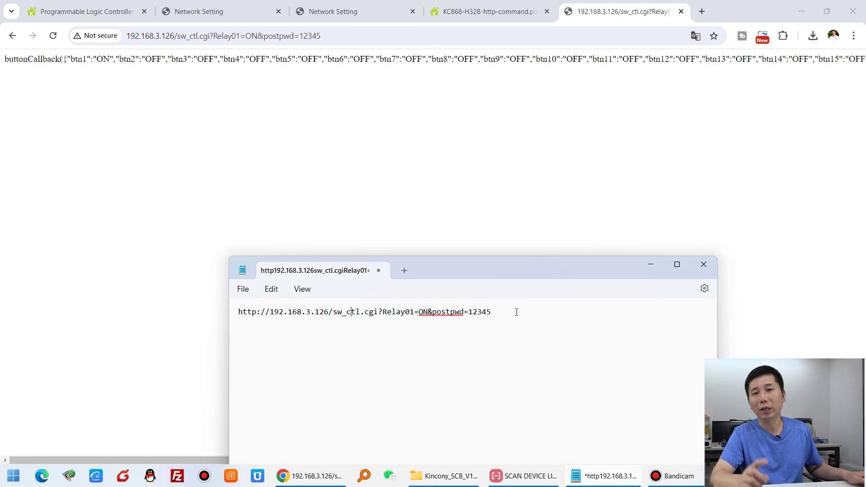
left_click_drag(511, 320, 201, 324)
key("ctrl+c")
left_click(510, 312)
key("Return")
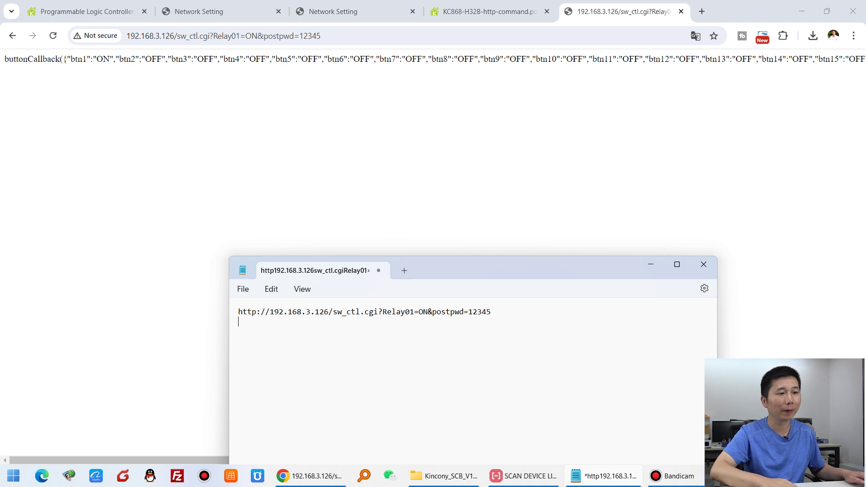
key("Return")
key("ctrl+v")
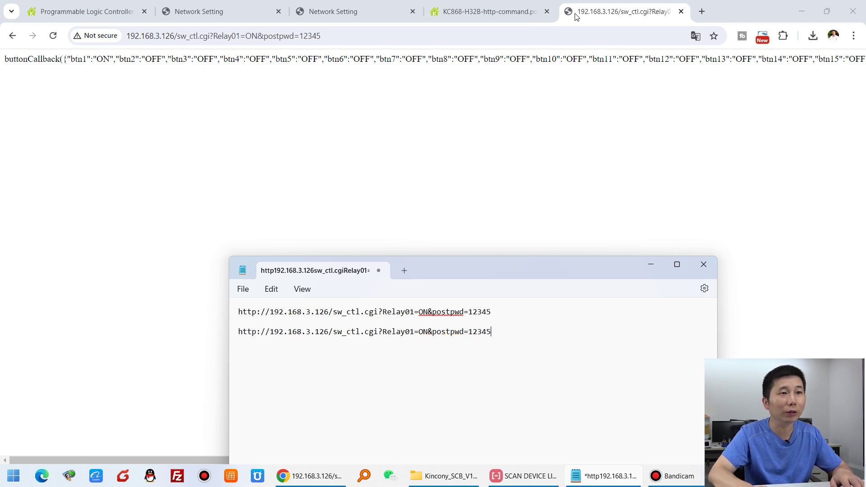
left_click(501, 11)
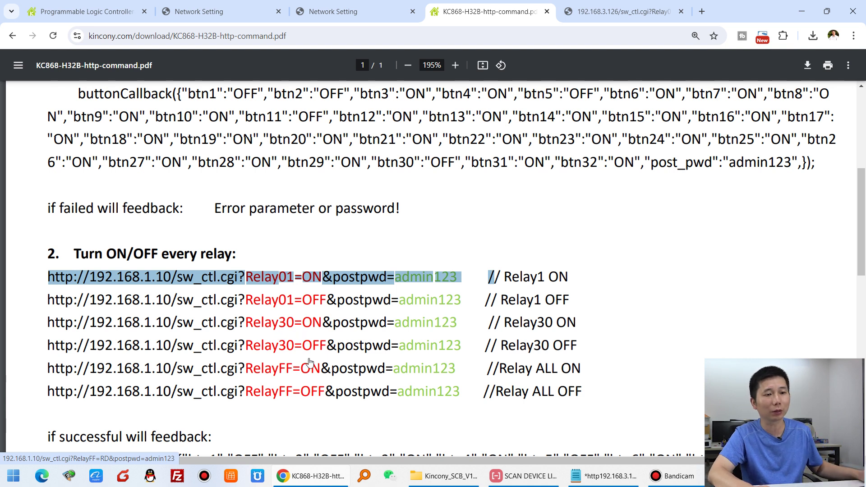
left_click(610, 478)
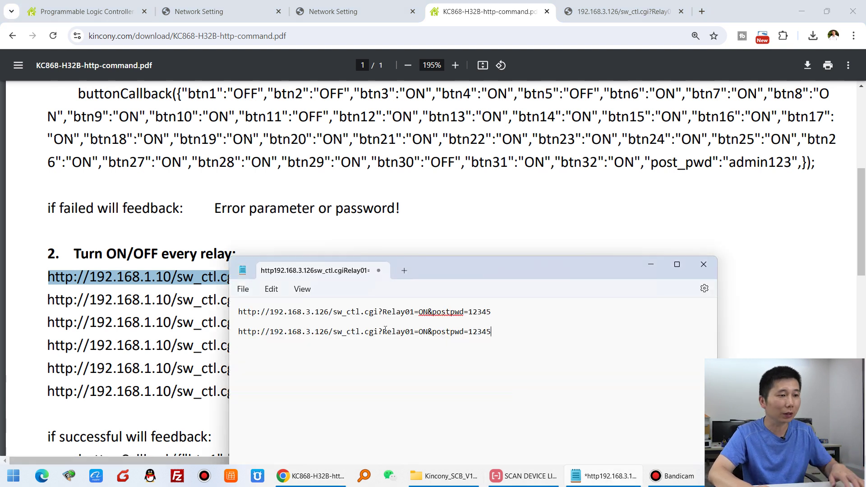
key("BackSpace")
type("2")
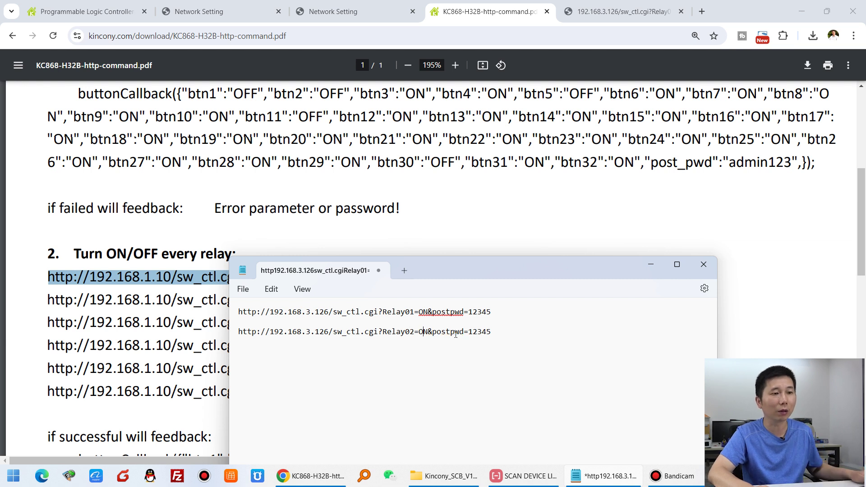
- Load the Relay02=ON URL in Chrome so the board reports btn1 and btn2 ON
left_click_drag(512, 334, 186, 322)
key("ctrl+c")
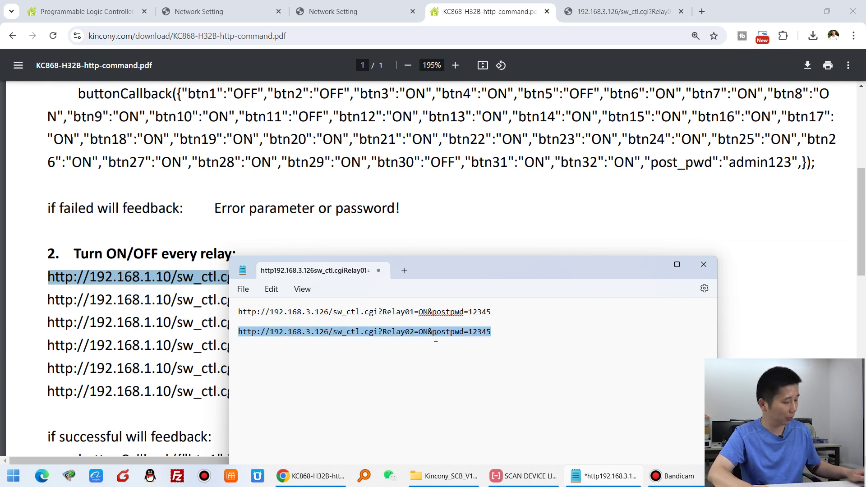
left_click(656, 13)
left_click(410, 36)
key("ctrl+v")
key("Return")
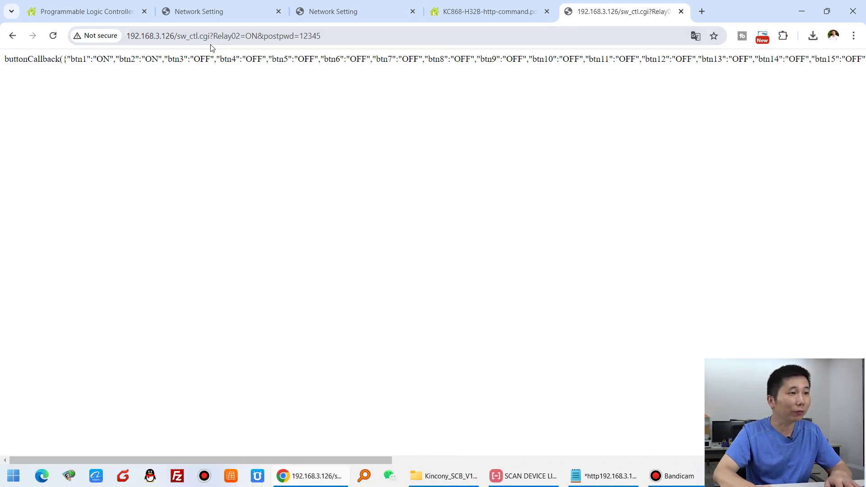
- Edit Chrome's address to Relay02=OFF and send it to the board
left_click(261, 36)
left_click(257, 36)
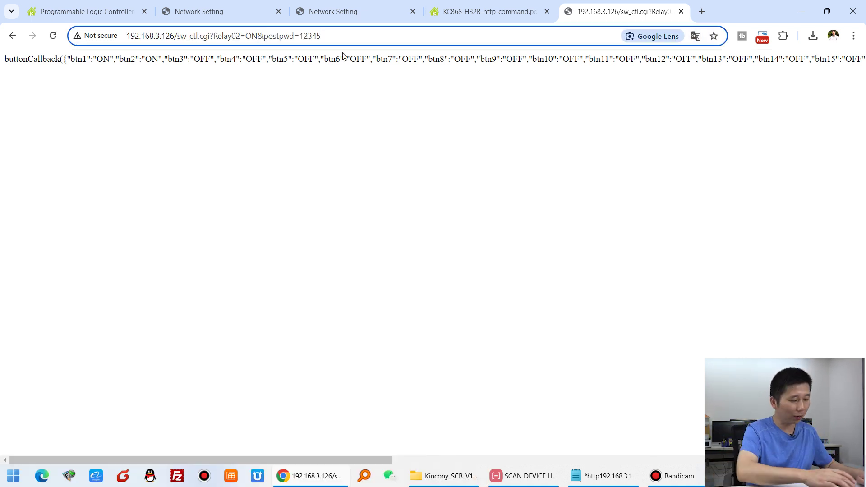
key("BackSpace")
type("FF")
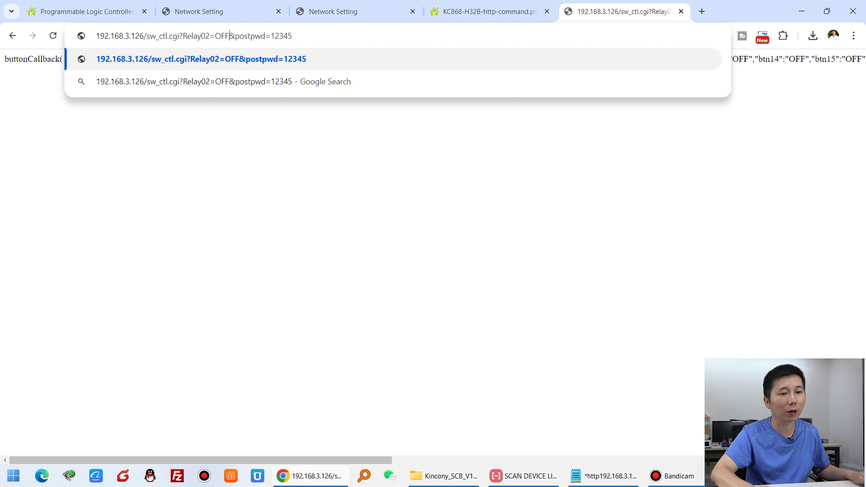
key("Return")
- Add a Relay01=OFF copy of the first URL as a new line in the notes
left_click(605, 476)
left_click_drag(529, 310, 126, 300)
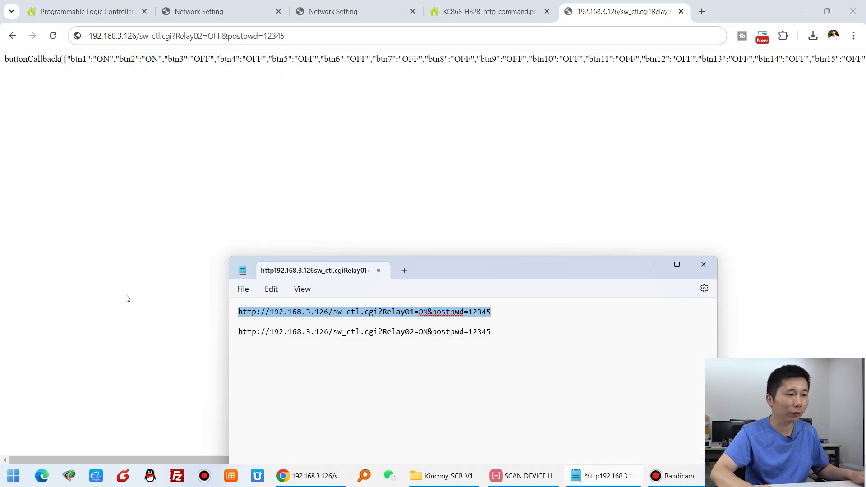
key("ctrl+c")
left_click(514, 311)
key("Return")
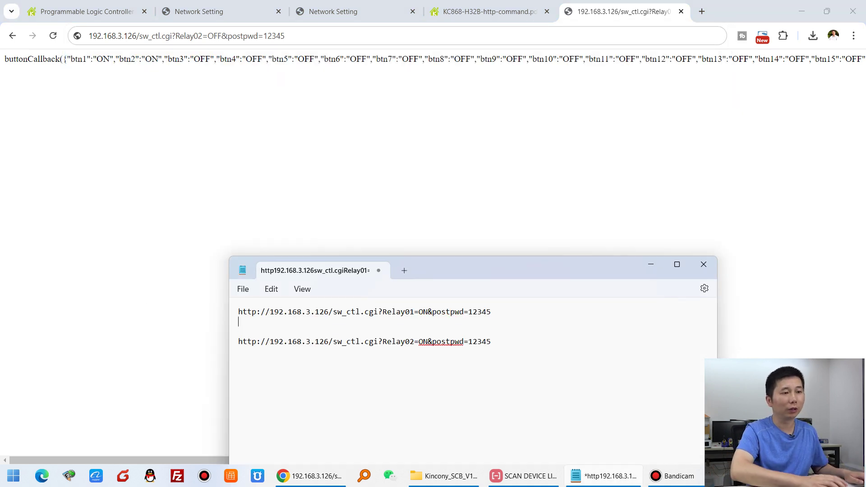
key("Return")
key("ctrl+v")
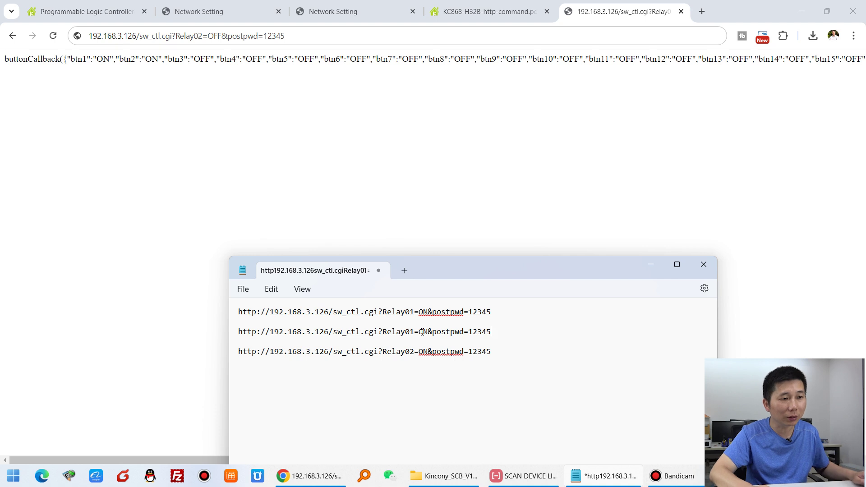
key("Delete")
type("FF")
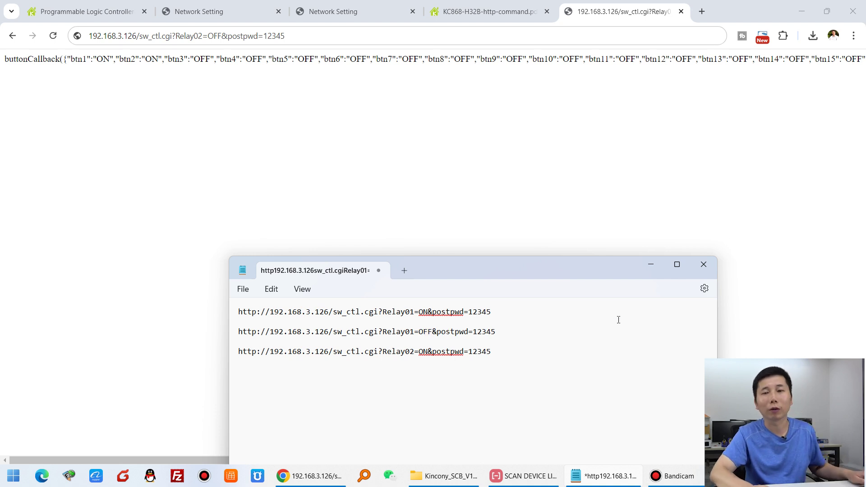
- Load the Relay01=OFF URL in Chrome, turning btn1 OFF while btn2 stays ON
left_click_drag(480, 334, 222, 338)
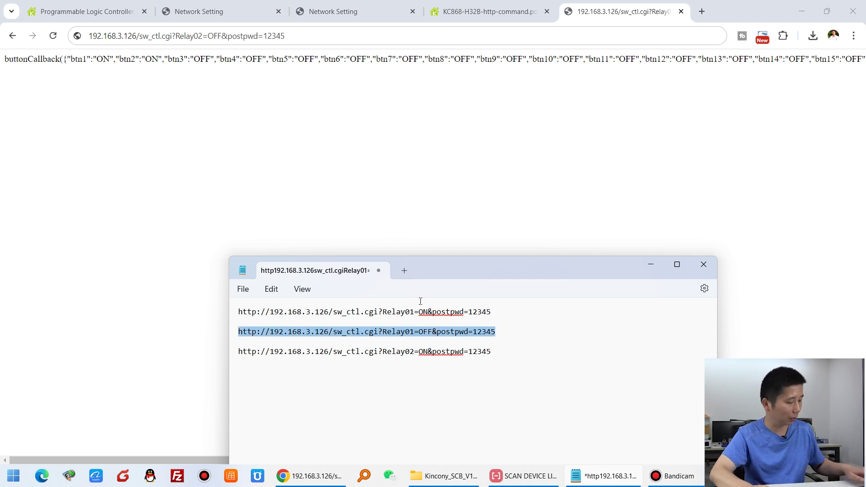
key("ctrl+c")
left_click(310, 36)
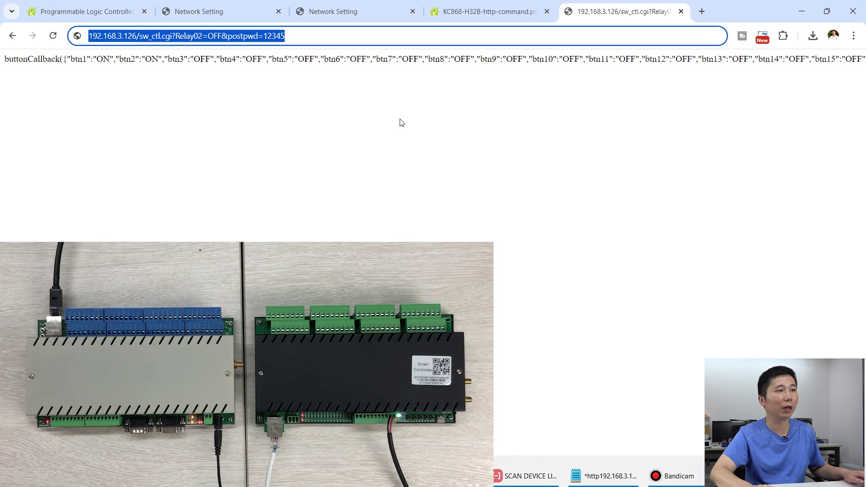
key("ctrl+v")
key("Return")
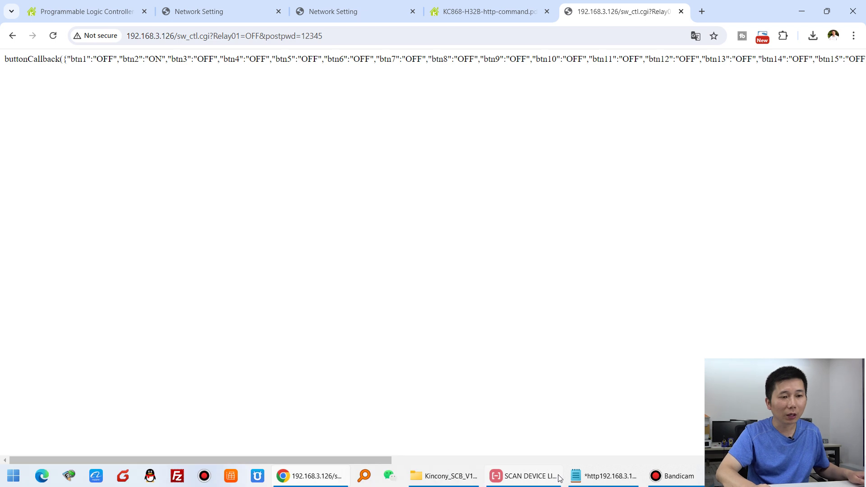
- Duplicate the Relay02=ON line in the notes as a fourth line changed to Relay02=OFF
left_click(600, 476)
double_click(480, 352)
triple_click(451, 354)
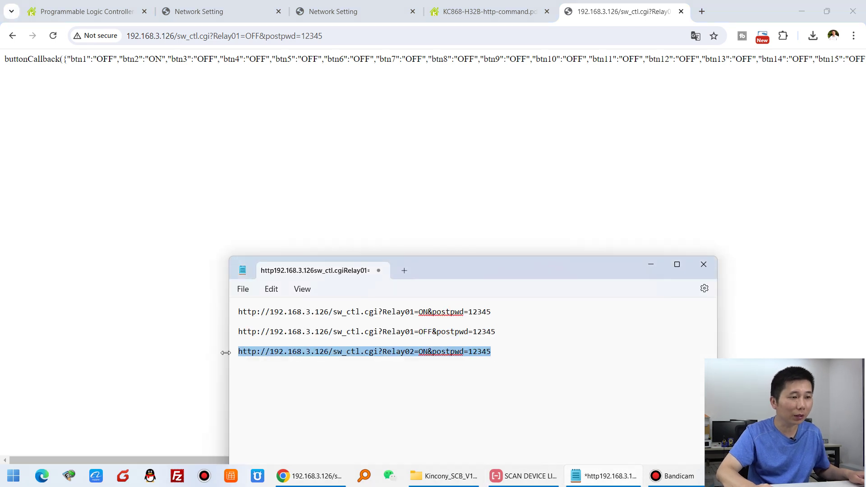
left_click(513, 351)
key("Return")
key("Return")
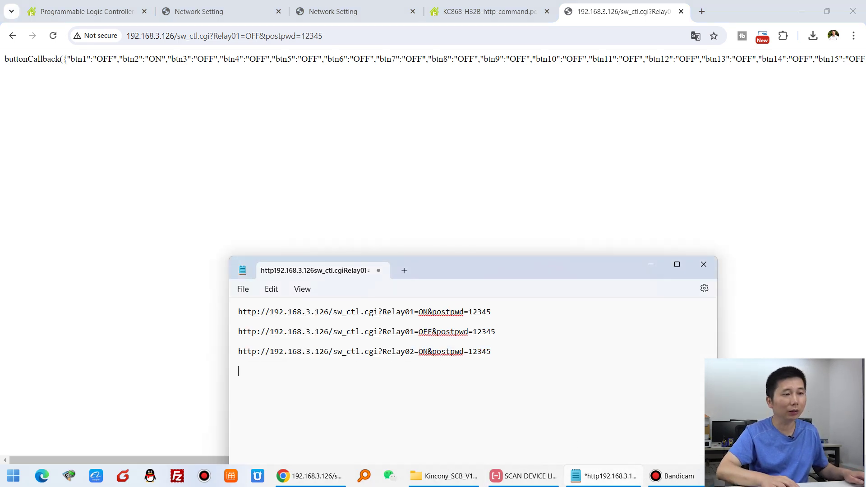
key("ctrl+v")
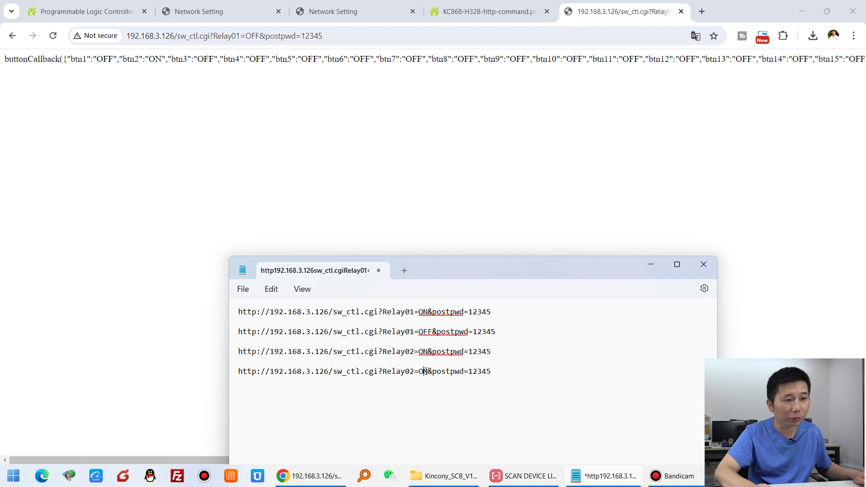
key("BackSpace")
type("FF")
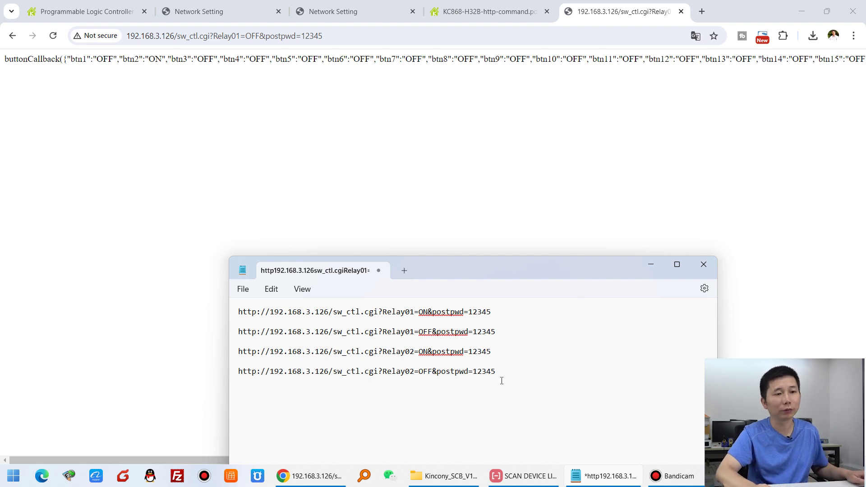
- Load the Relay02=OFF URL in Chrome so every button reports OFF
triple_click(498, 372)
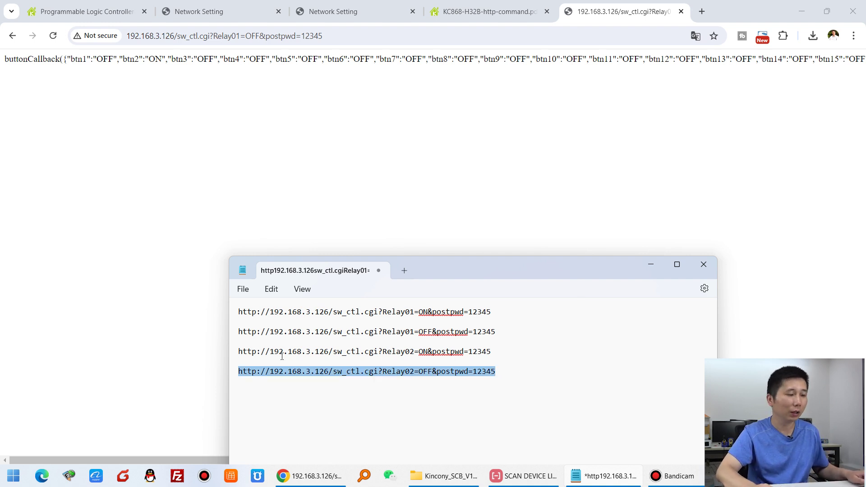
key("ctrl+c")
left_click(456, 42)
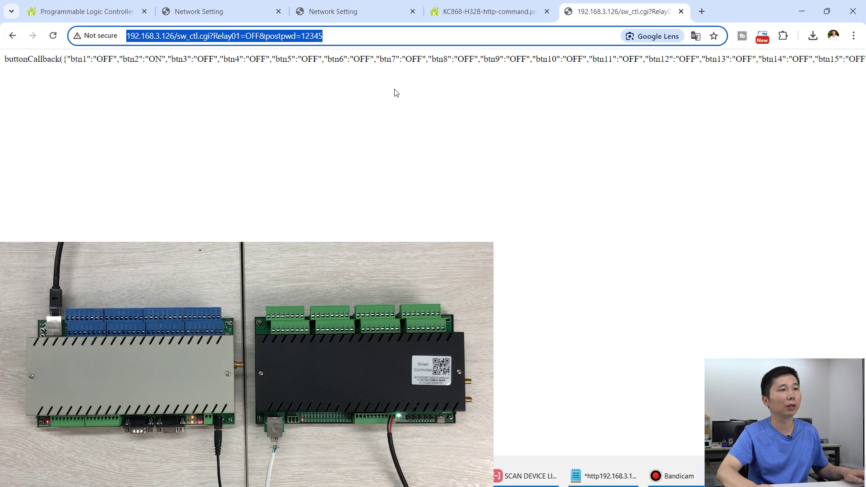
key("ctrl+v")
key("Return")
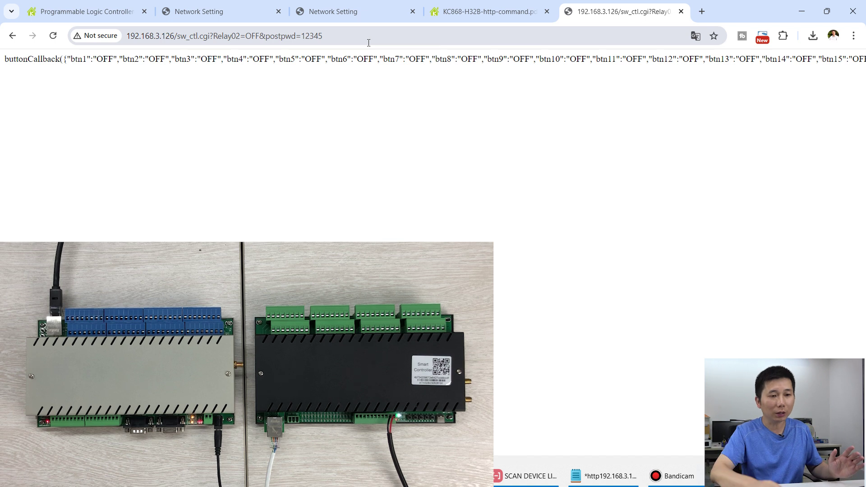
left_click(604, 476)
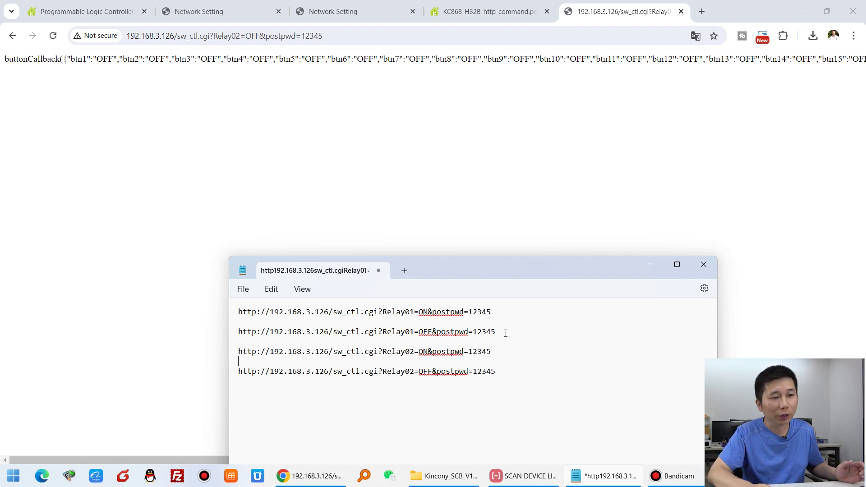
left_click_drag(513, 312, 223, 310)
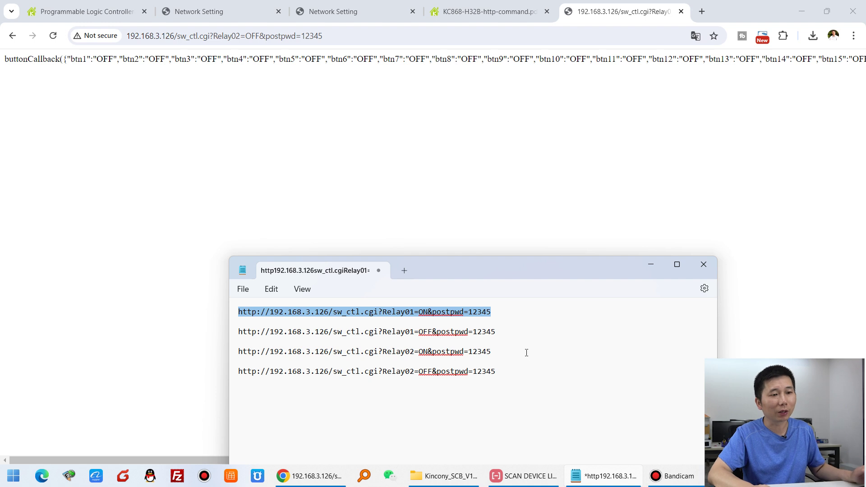
- Launch the KinCony Smart Board Controller from the Kincony_SCB folder and check IP 192.168.3.127, port 4196
left_click(453, 478)
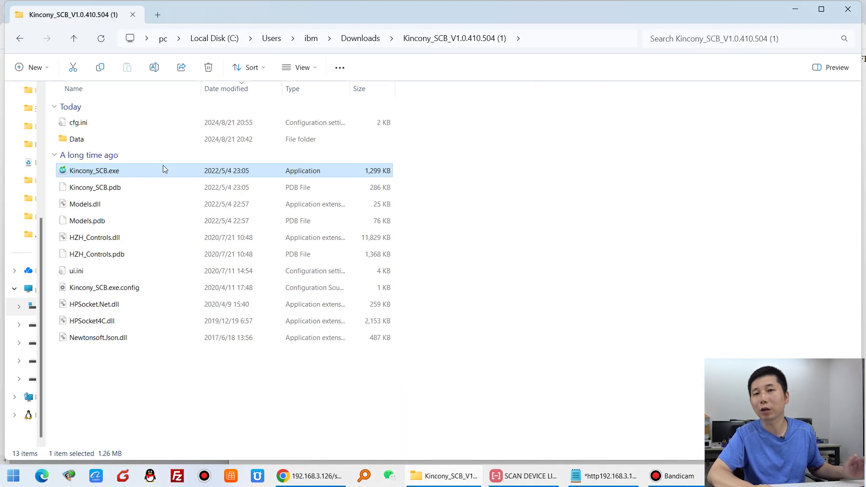
double_click(126, 174)
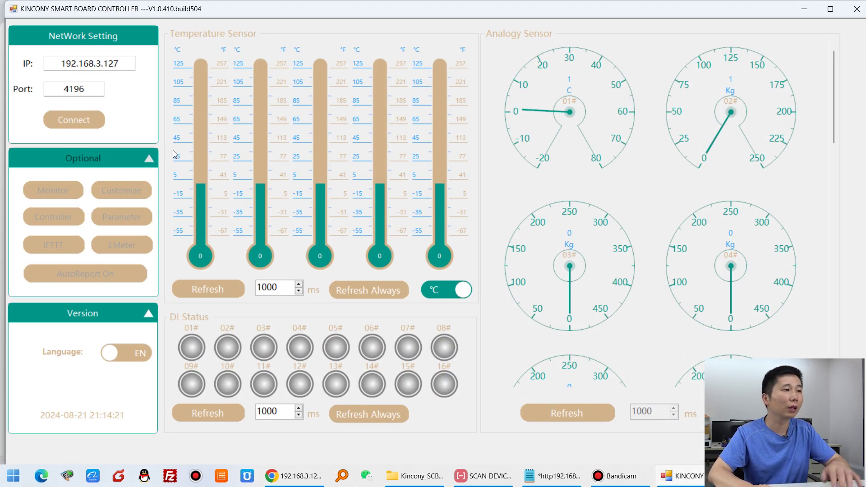
left_click(128, 64)
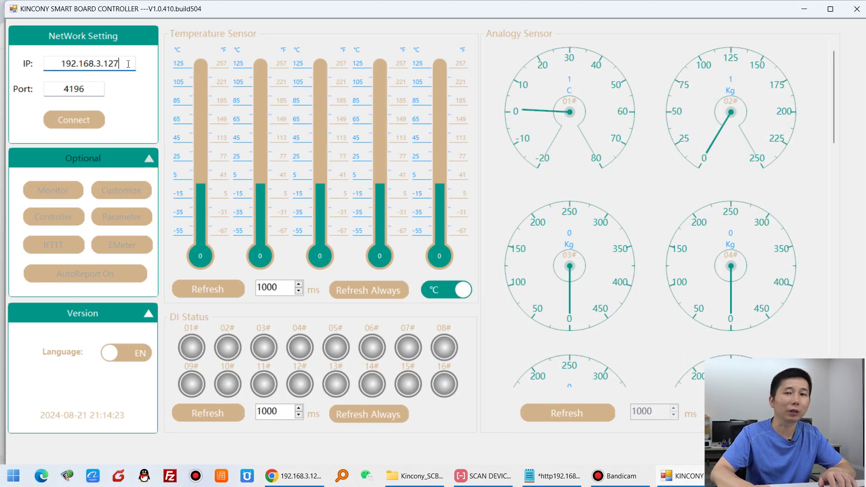
left_click_drag(128, 64, 46, 85)
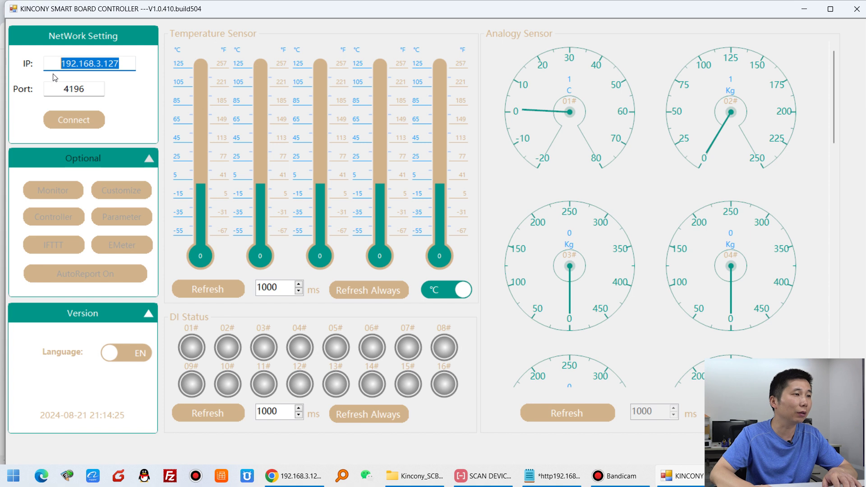
double_click(93, 92)
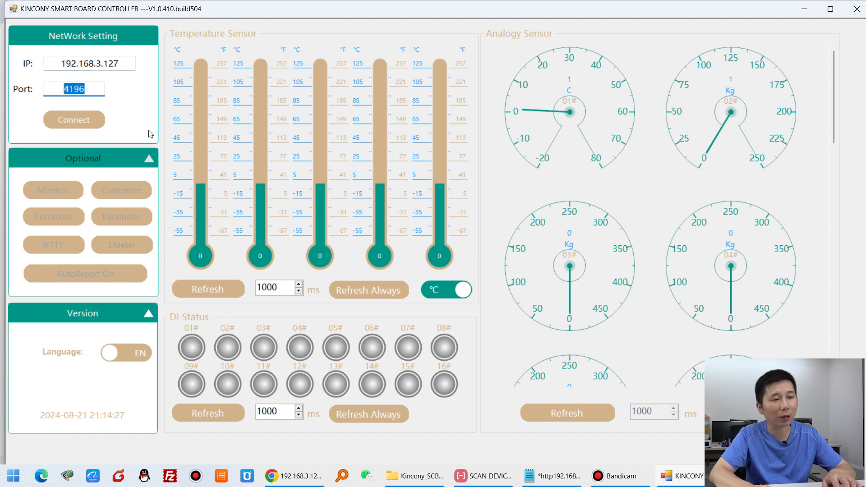
left_click(298, 477)
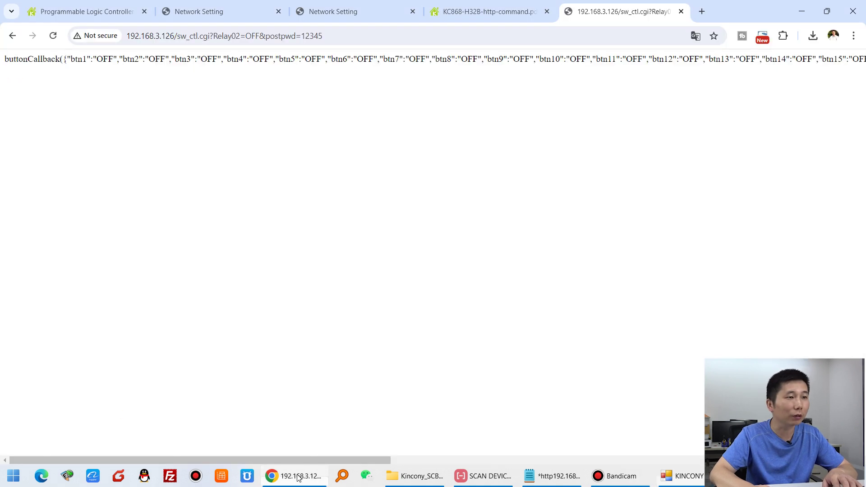
- On the board's Network Setting page, verify IP 192.168.3.127 and TCP Server port 4196
left_click(252, 10)
left_click_drag(164, 123, 98, 124)
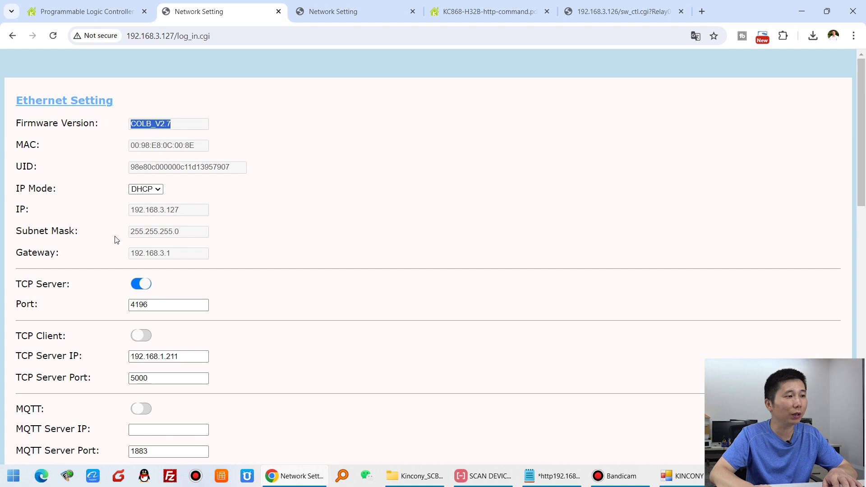
left_click_drag(6, 291, 76, 293)
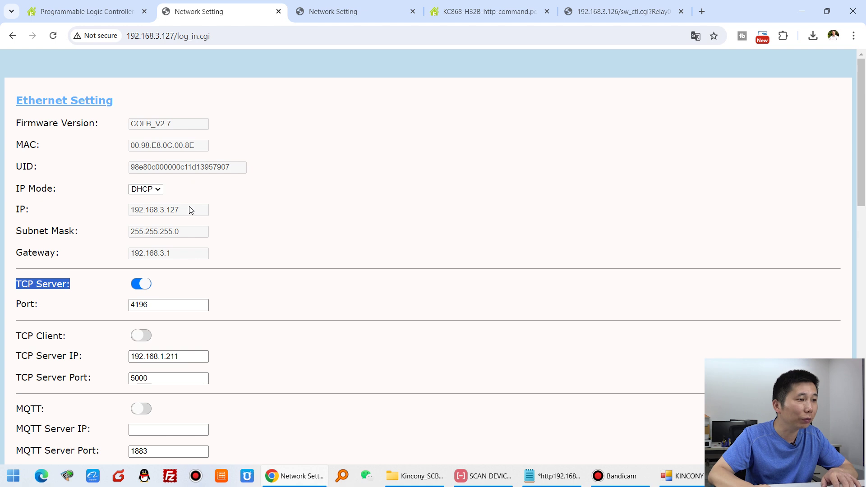
left_click_drag(191, 211, 120, 215)
left_click_drag(183, 306, 117, 306)
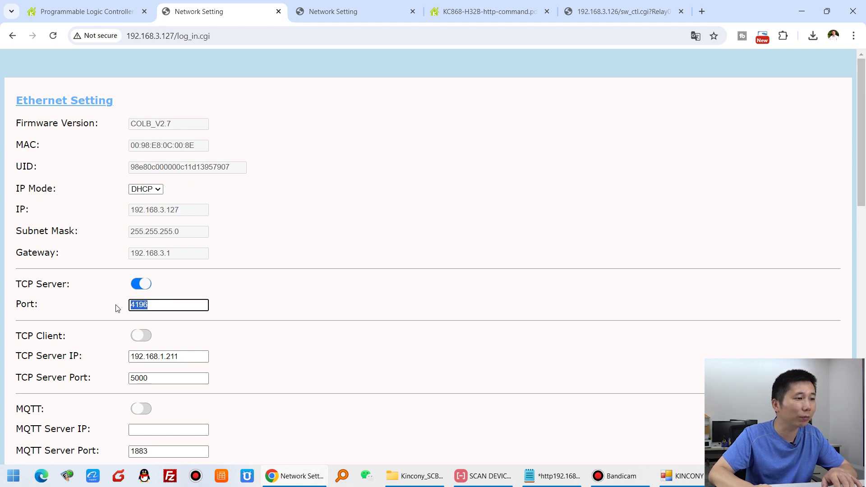
left_click_drag(184, 211, 99, 213)
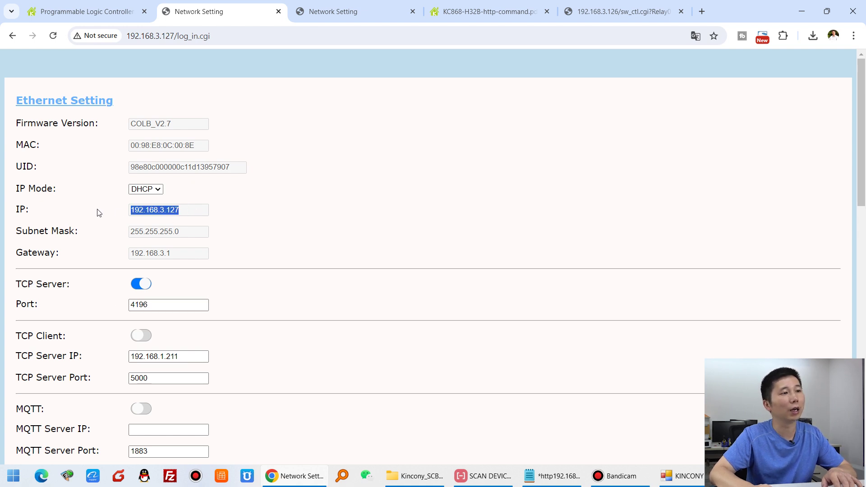
left_click(689, 477)
left_click_drag(378, 17, 469, 67)
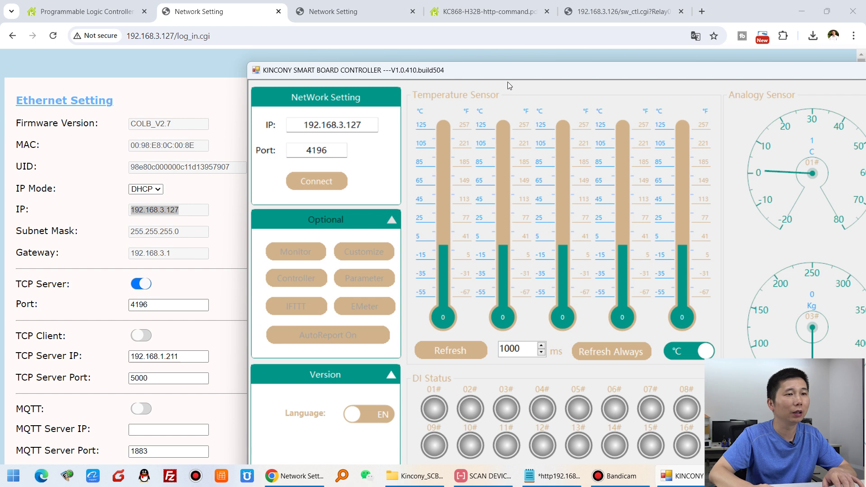
- Maximize the controller, connect to the board at 192.168.3.127, and open Parameter settings
double_click(593, 72)
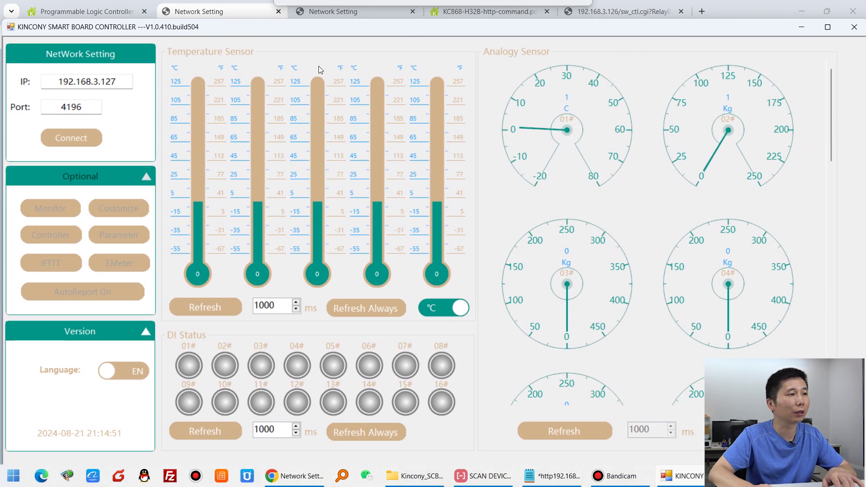
left_click(77, 139)
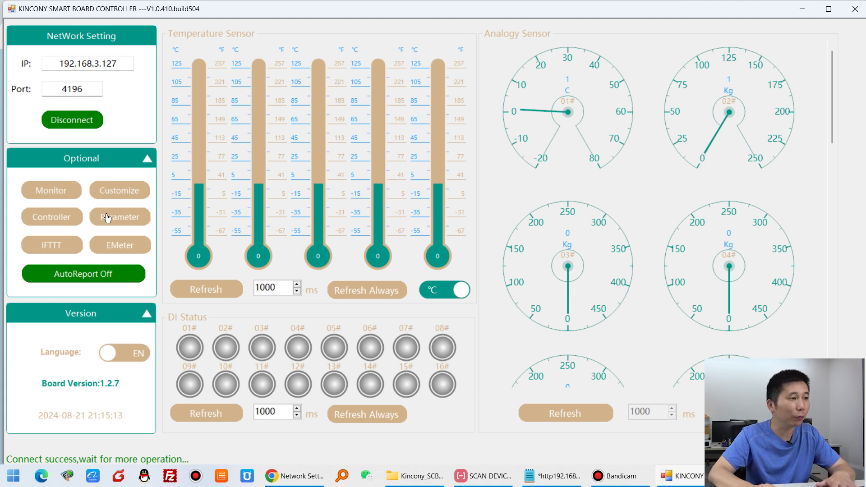
left_click(125, 220)
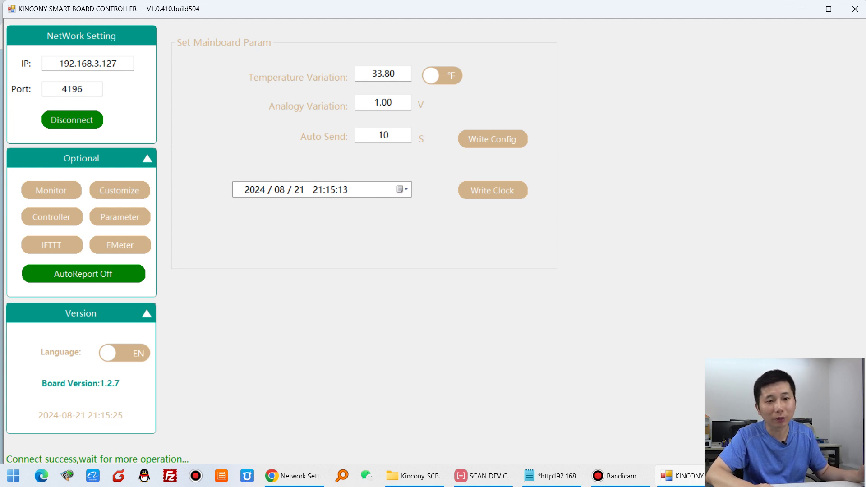
- Set the board clock's date to 2024/08/21, with the month set back to 08
left_click(840, 476)
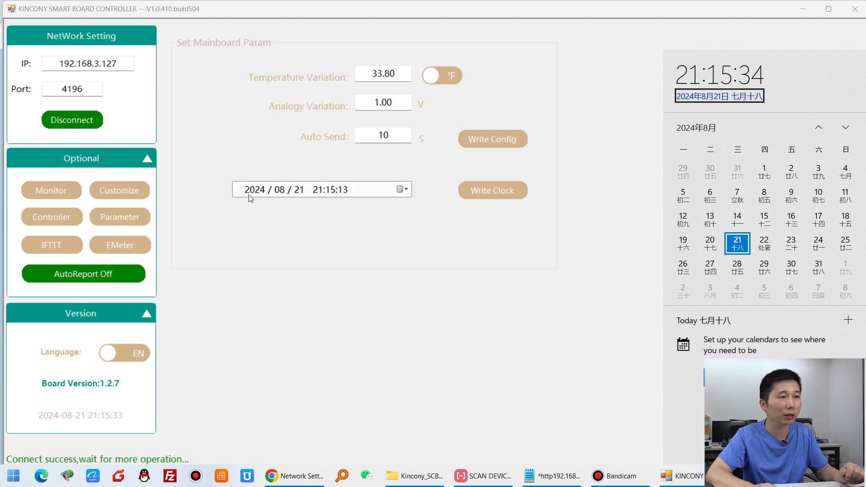
left_click(279, 193)
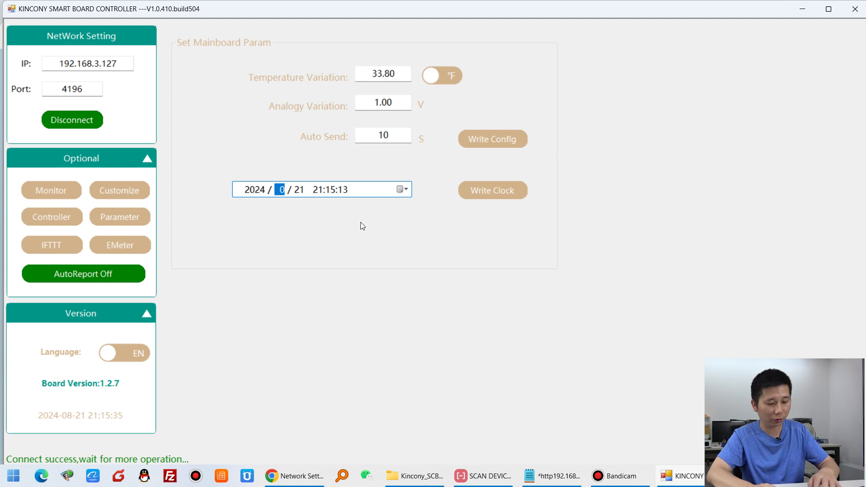
left_click(299, 191)
left_click(280, 192)
key("Down")
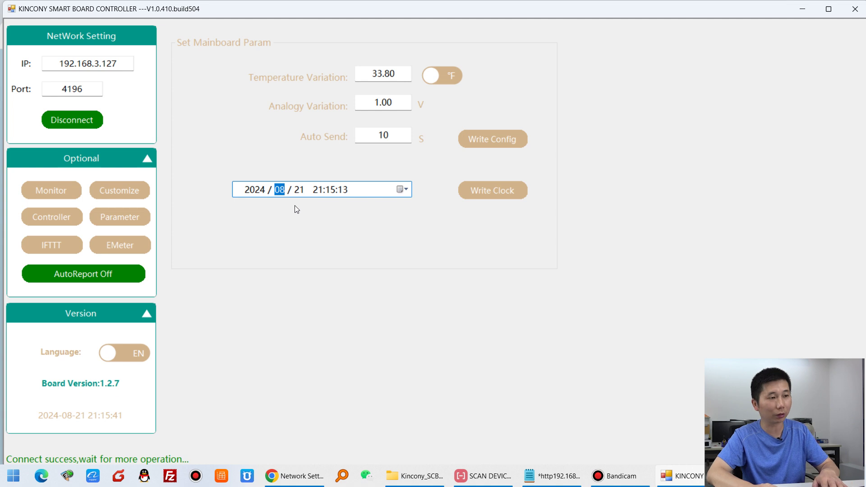
left_click(304, 194)
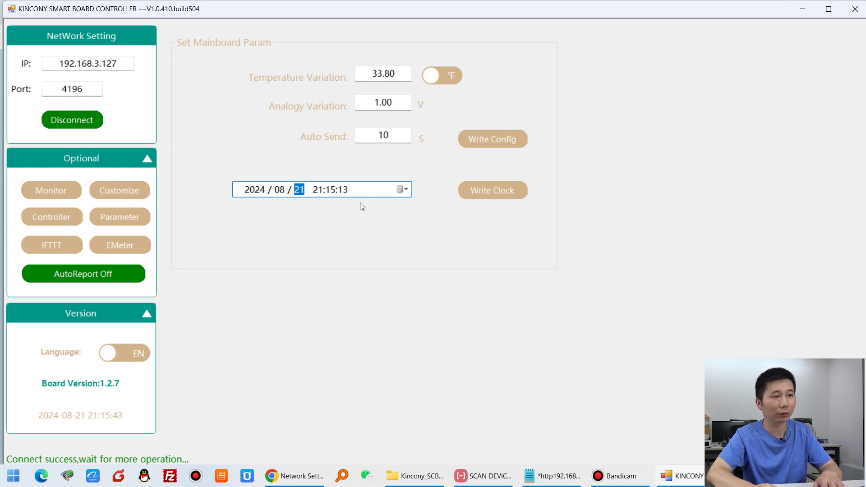
left_click(331, 191)
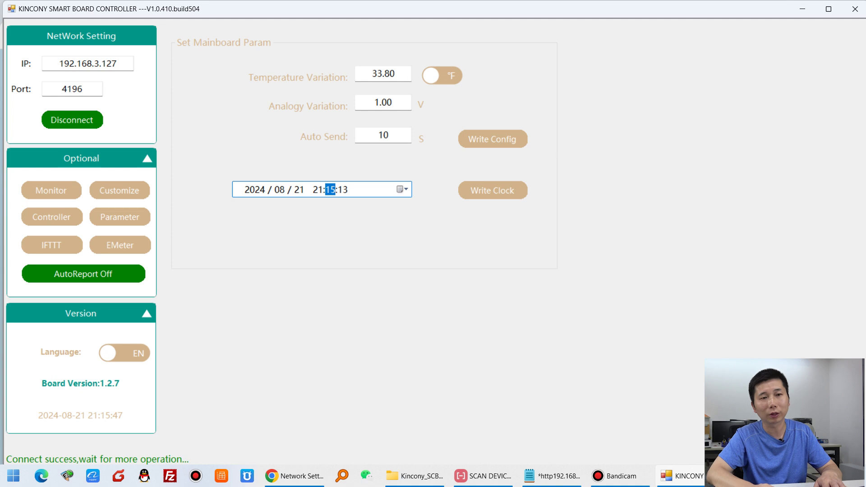
- Set the clock time to 21:16:00 and write it to the board, then open IFTTT
left_click(839, 476)
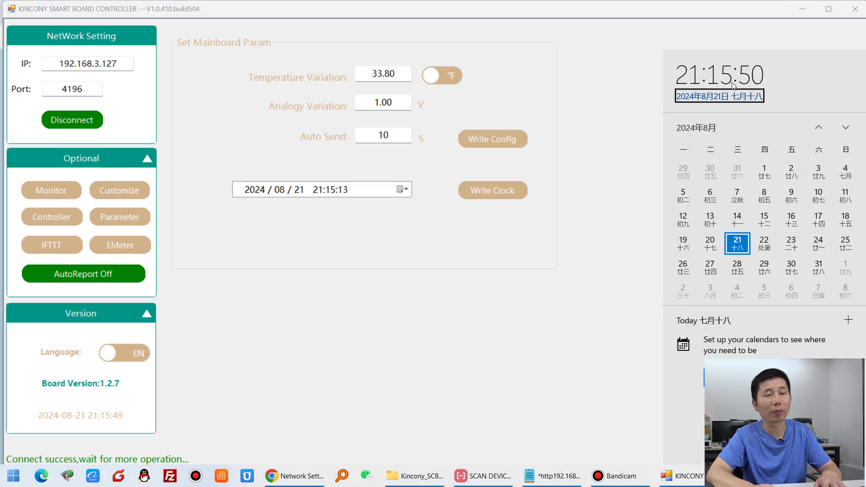
left_click(338, 190)
type("16")
left_click(341, 194)
type("00")
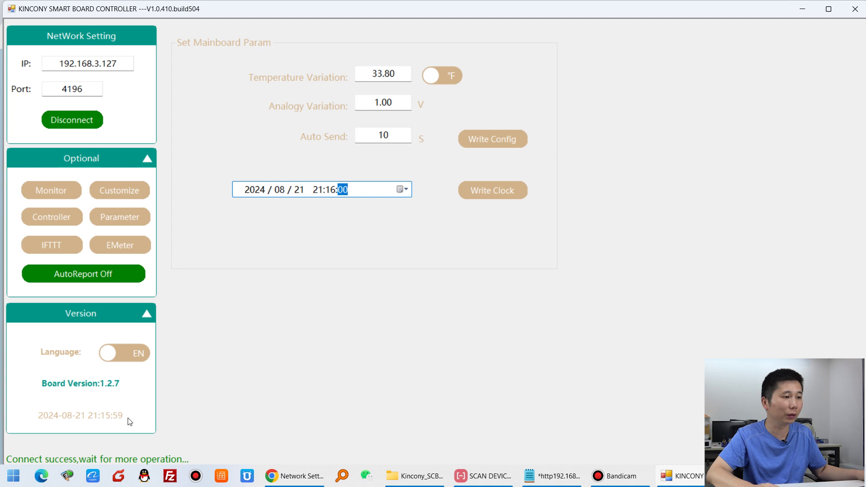
left_click(492, 193)
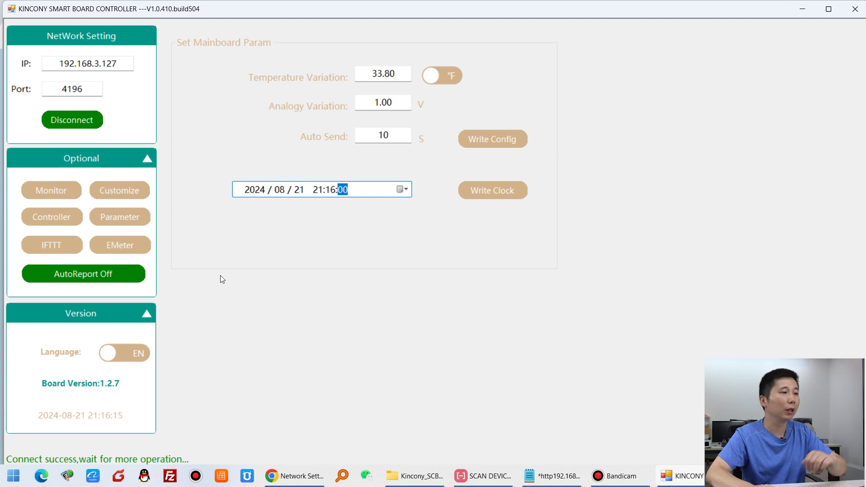
left_click(70, 247)
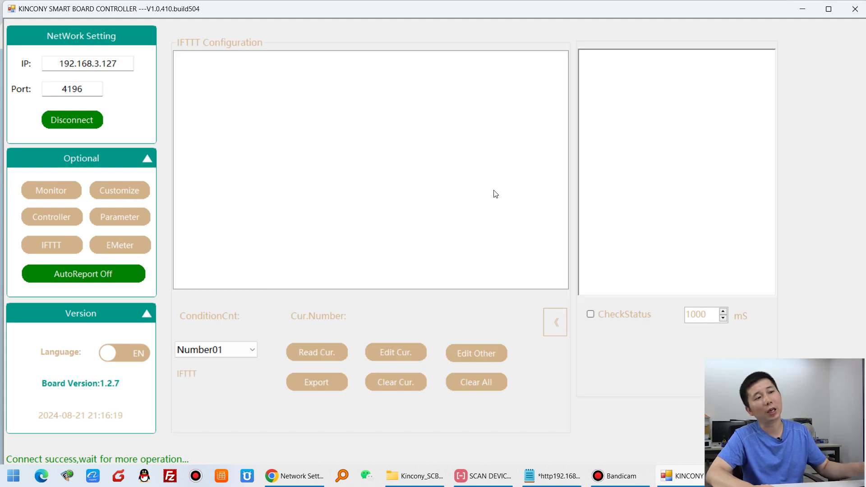
- Read IFTTT rule Number01 from the board and view its empty THEN actions in setup
left_click(250, 350)
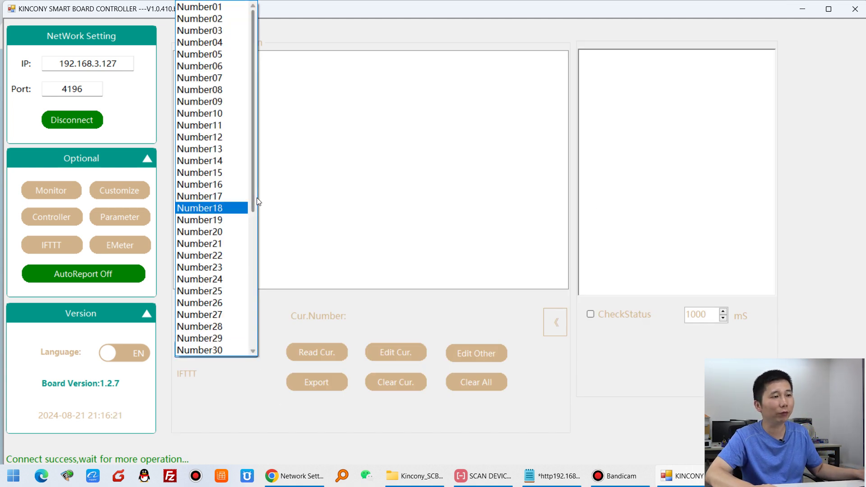
left_click_drag(253, 201, 264, 348)
left_click_drag(253, 288, 255, 49)
left_click(199, 7)
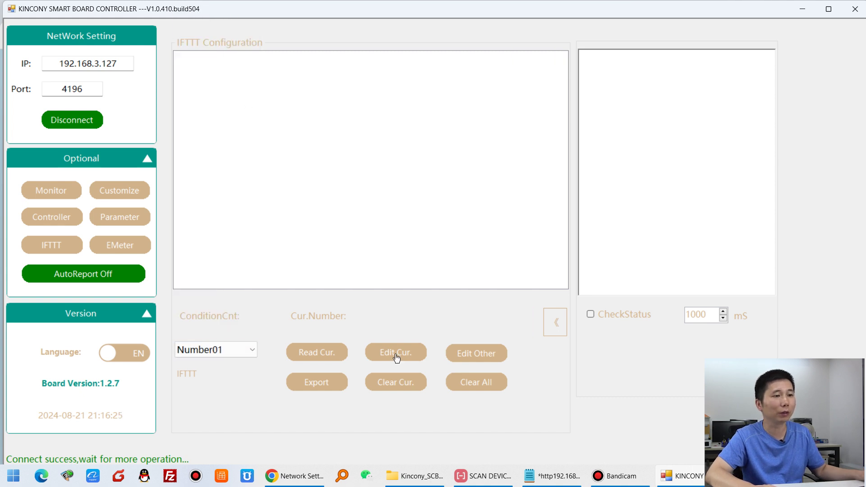
left_click(304, 352)
left_click(405, 357)
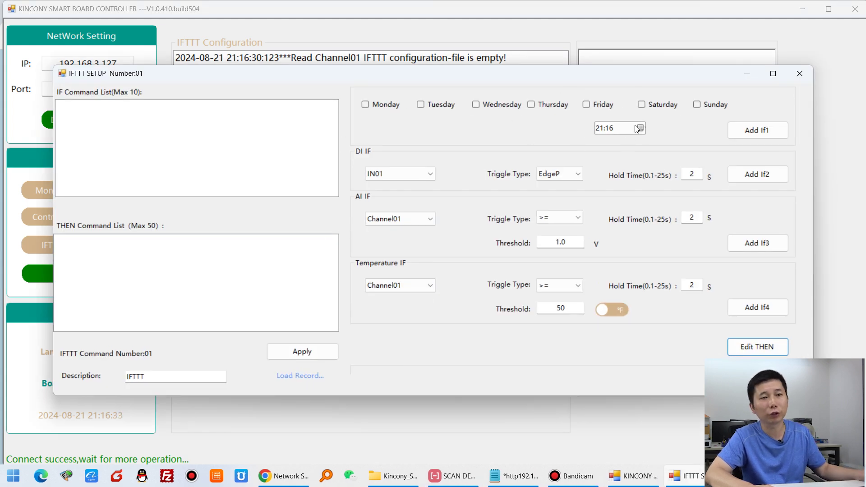
left_click(758, 347)
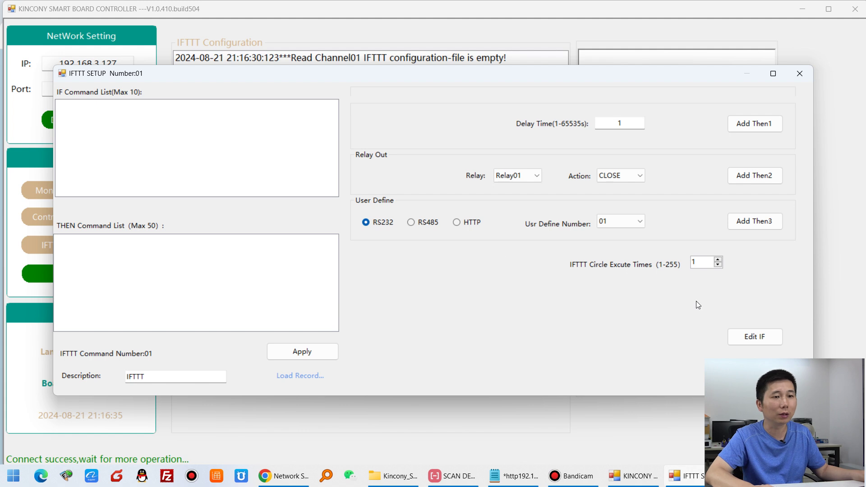
left_click(800, 74)
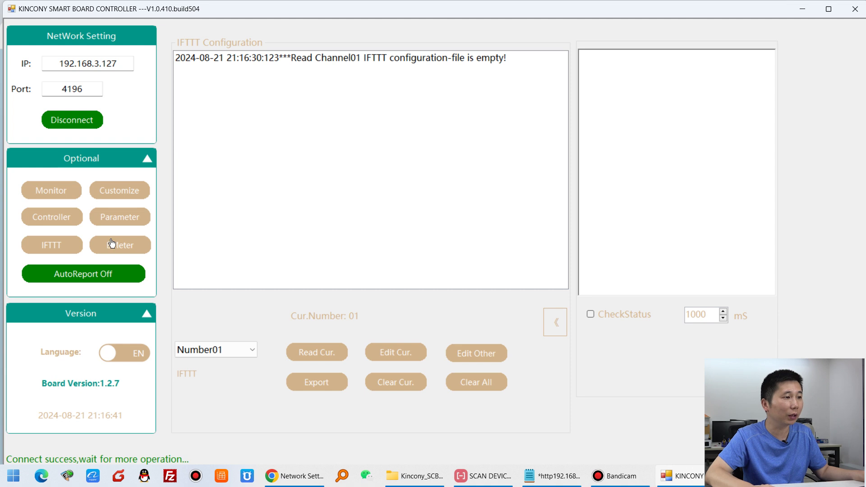
- Paste the Relay01=ON URL from the notes into the User define Command box
left_click(126, 191)
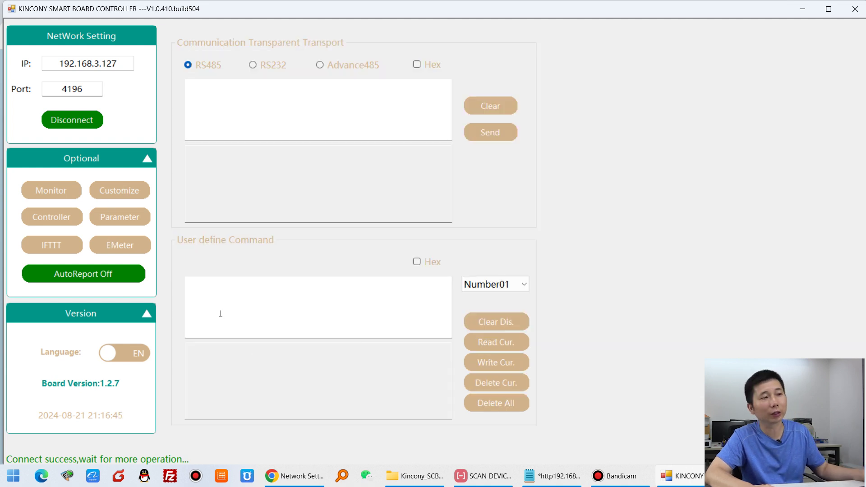
left_click(554, 476)
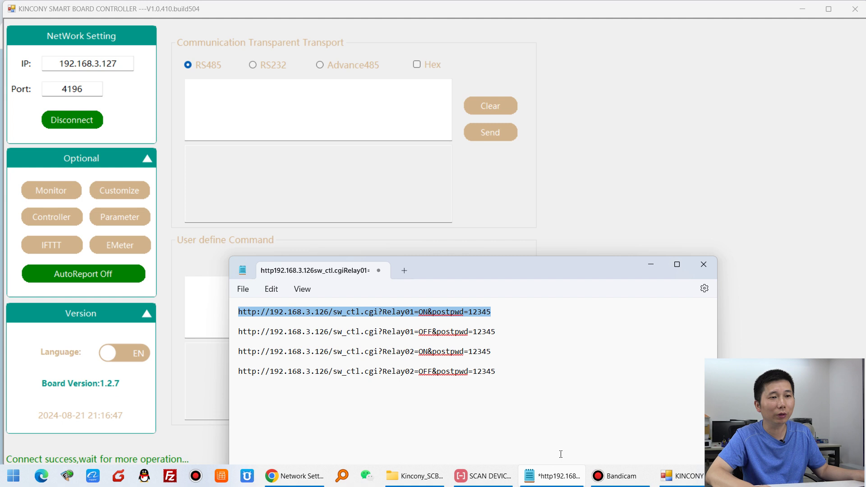
left_click(287, 311)
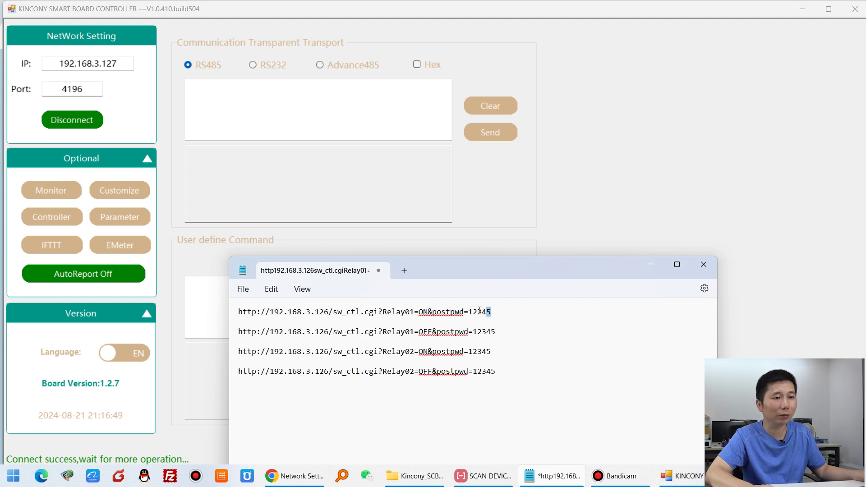
left_click_drag(480, 311, 237, 311)
key("ctrl+c")
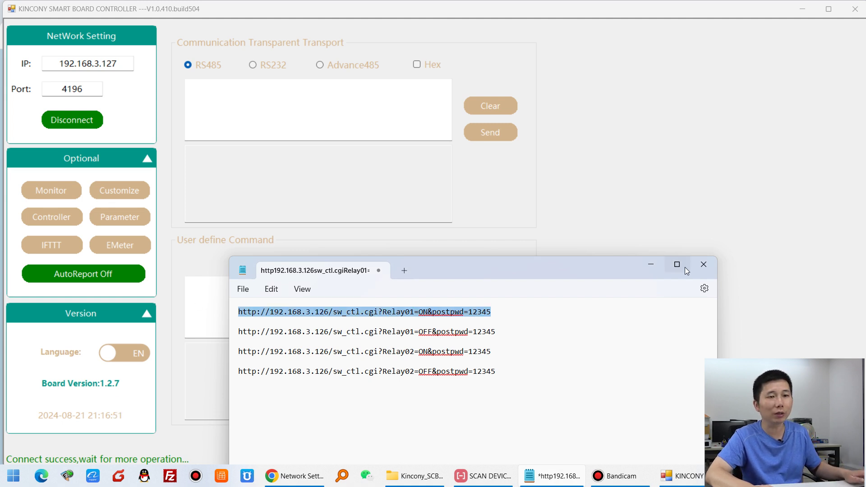
left_click(651, 264)
left_click(203, 313)
key("ctrl+v")
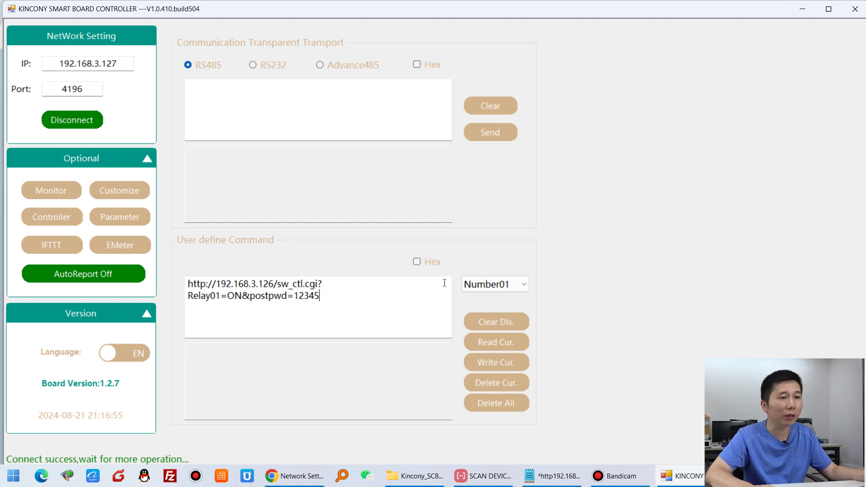
- Write the URL to the board as command slot Number01
left_click(514, 284)
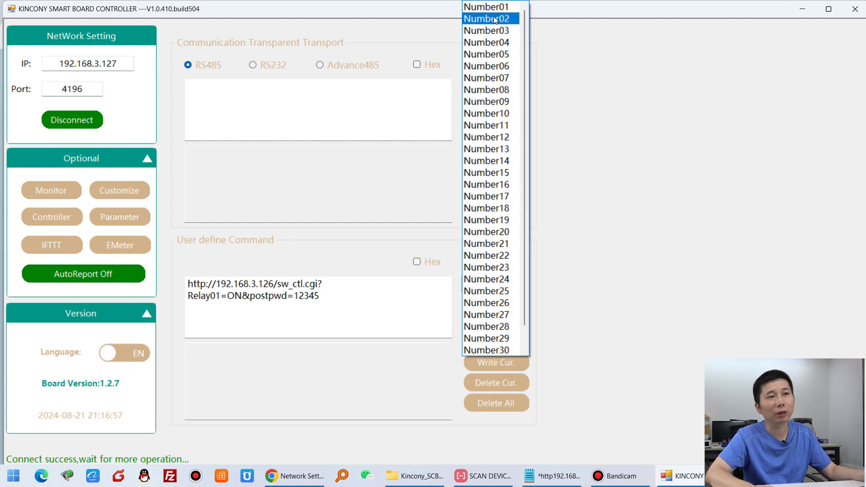
scroll(492, 136, "down", 1)
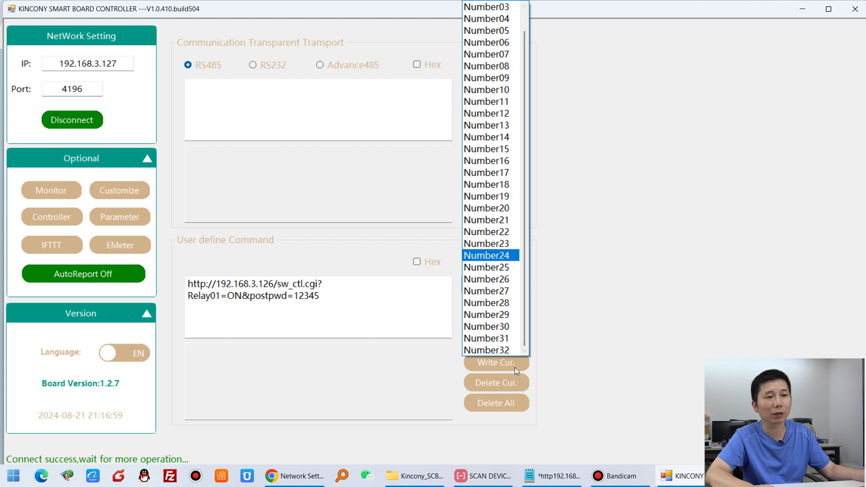
scroll(505, 303, "up", 1)
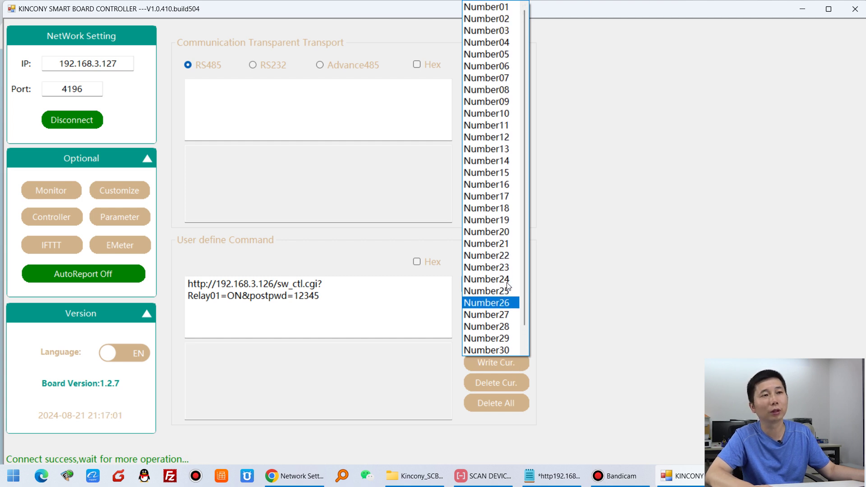
left_click(403, 202)
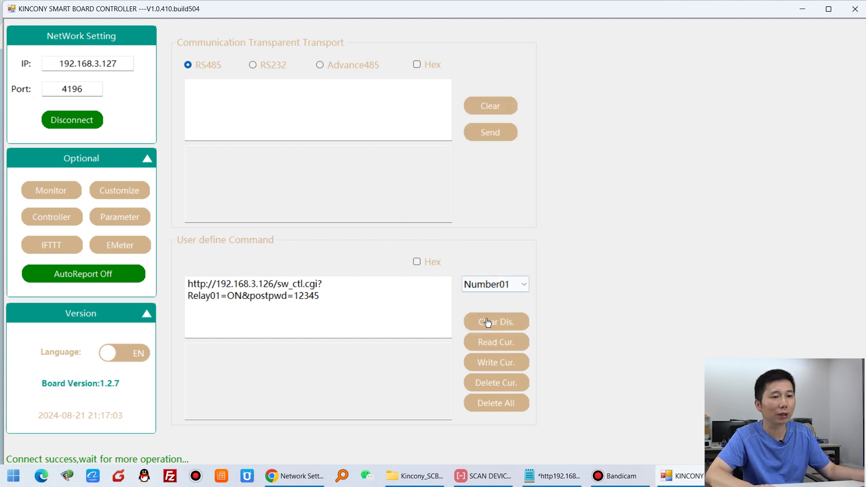
left_click(503, 363)
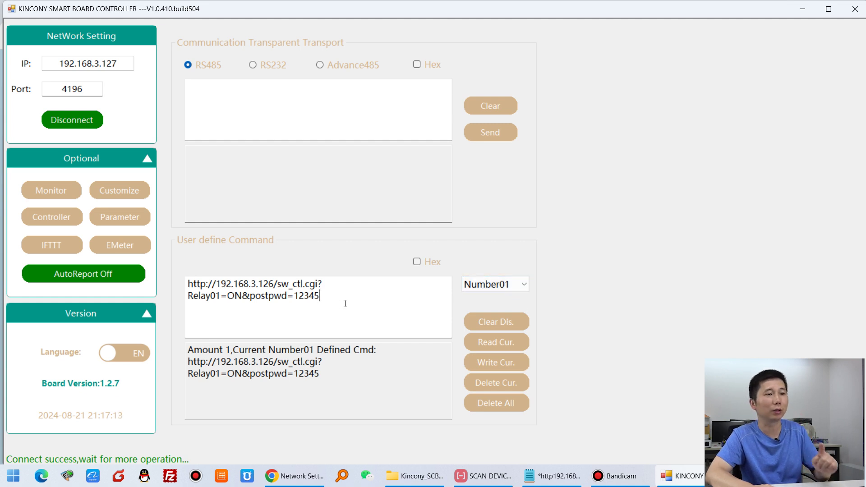
left_click_drag(345, 303, 162, 266)
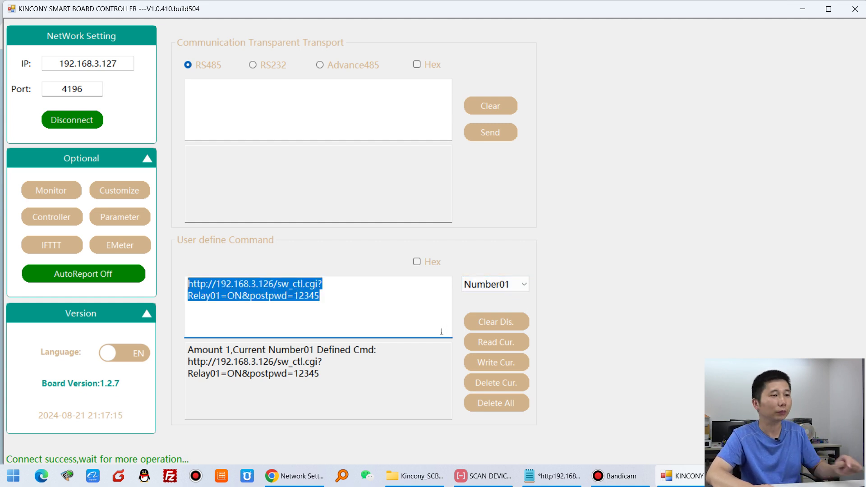
left_click(54, 246)
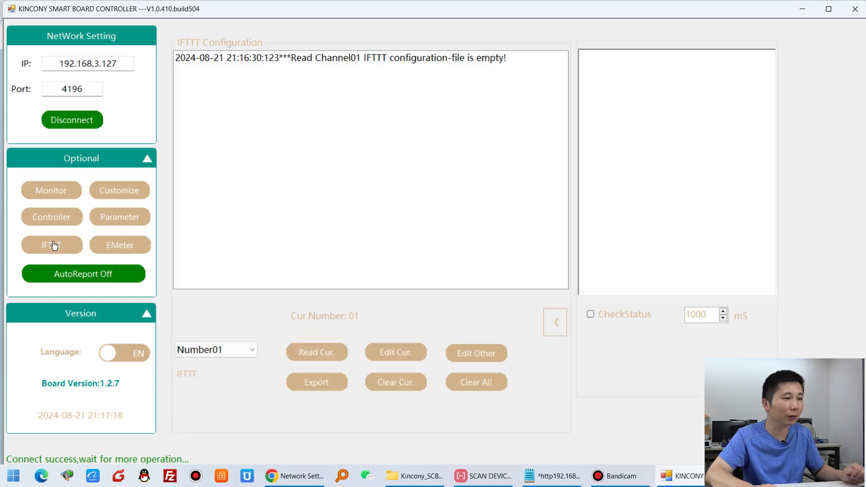
- In rule Number01's setup, tick Monday through Sunday, set the time to 21:20, and add it as If1
left_click(402, 353)
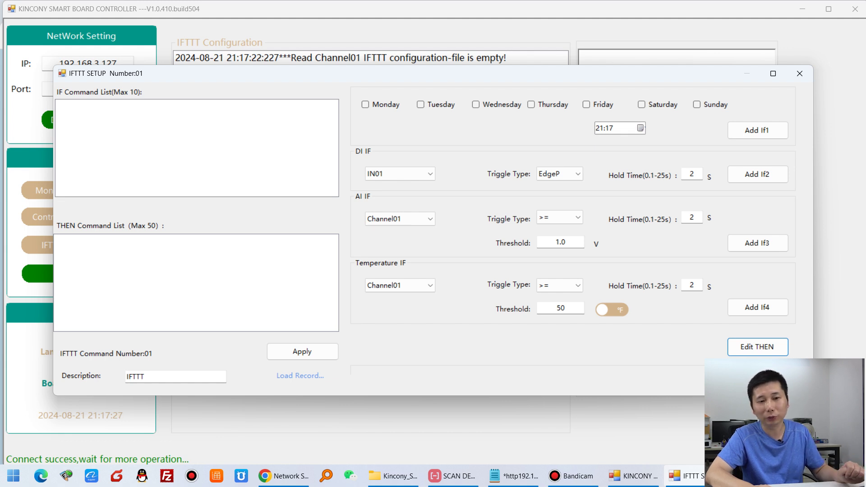
left_click(365, 104)
left_click(421, 105)
left_click(476, 105)
left_click(531, 104)
left_click(587, 104)
left_click(642, 105)
left_click(697, 104)
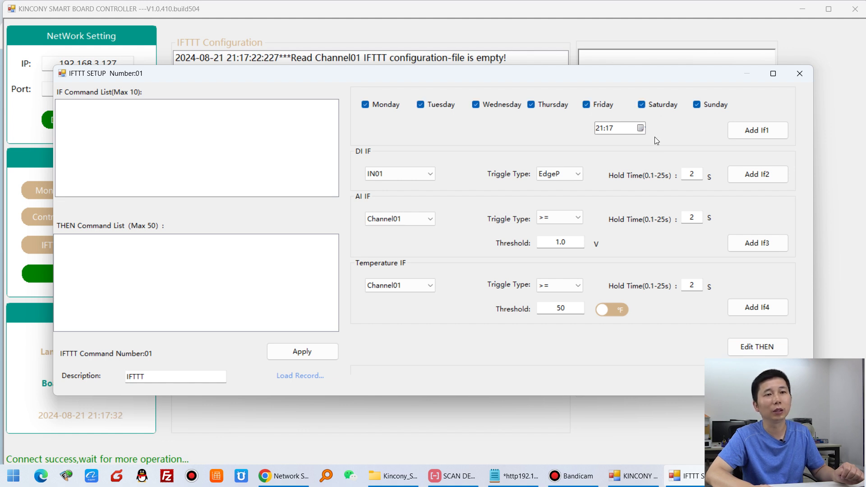
left_click(610, 128)
type("20")
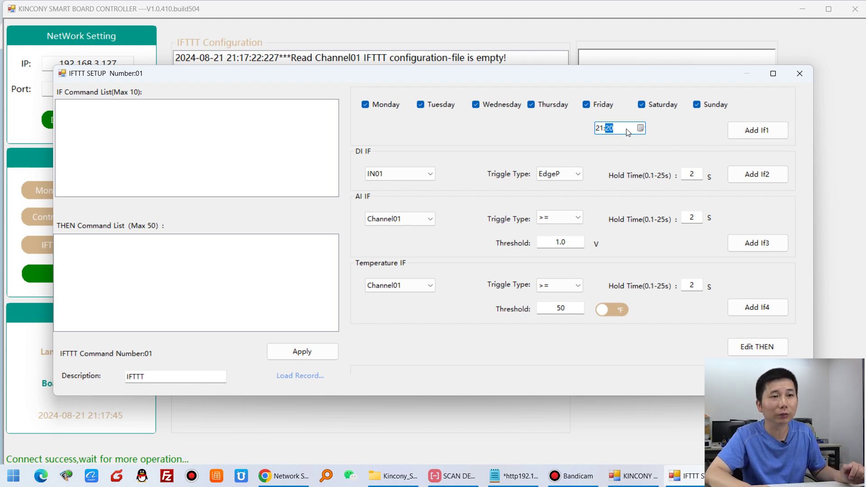
left_click(745, 132)
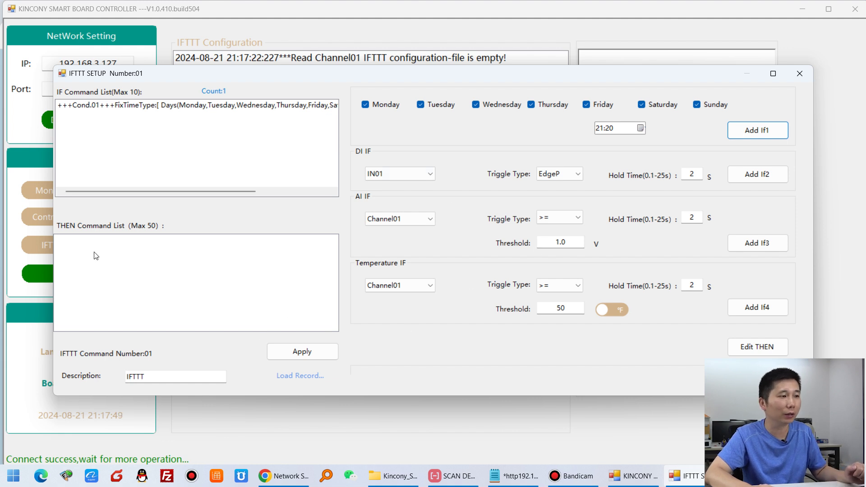
- Add an HTTP action sending user-defined command 01 to rule Number01 and apply it to the board
left_click(761, 348)
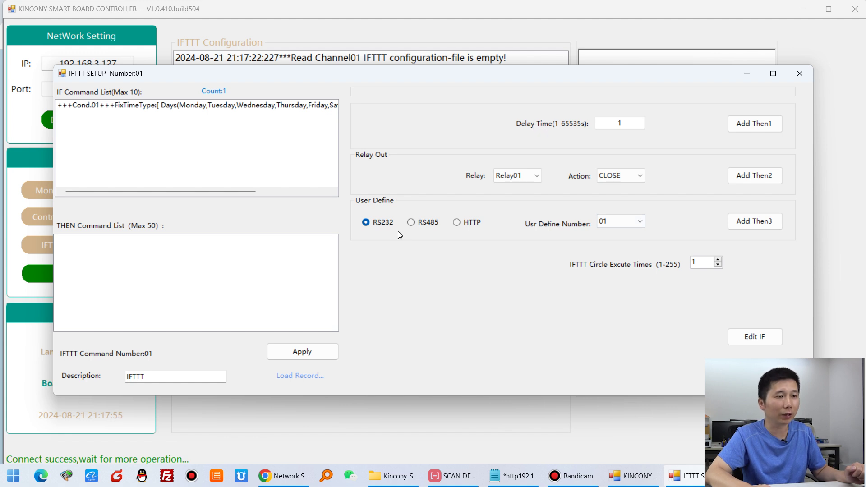
left_click(468, 224)
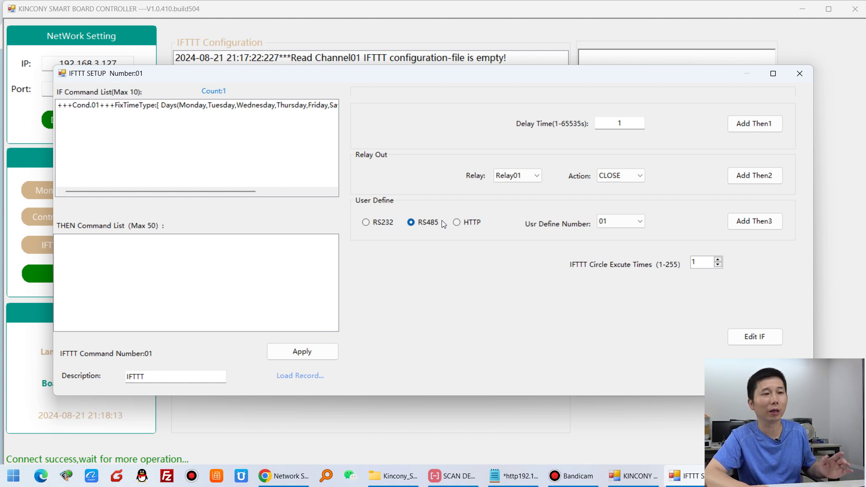
left_click(461, 224)
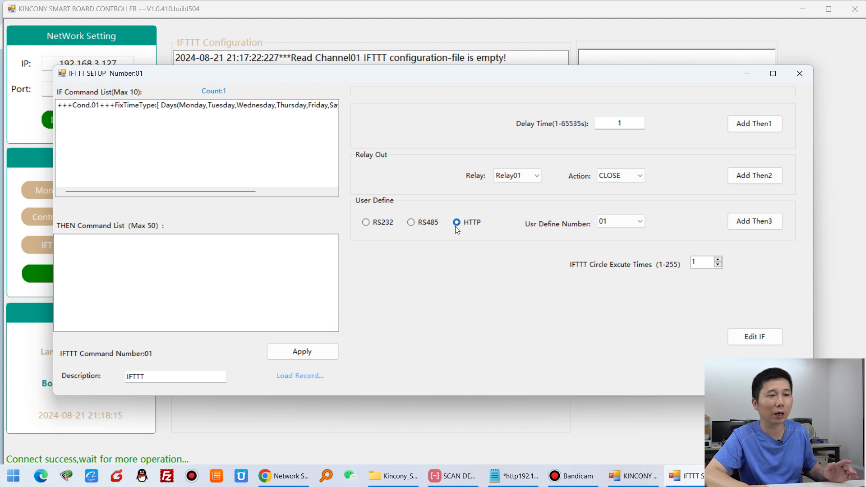
left_click(759, 222)
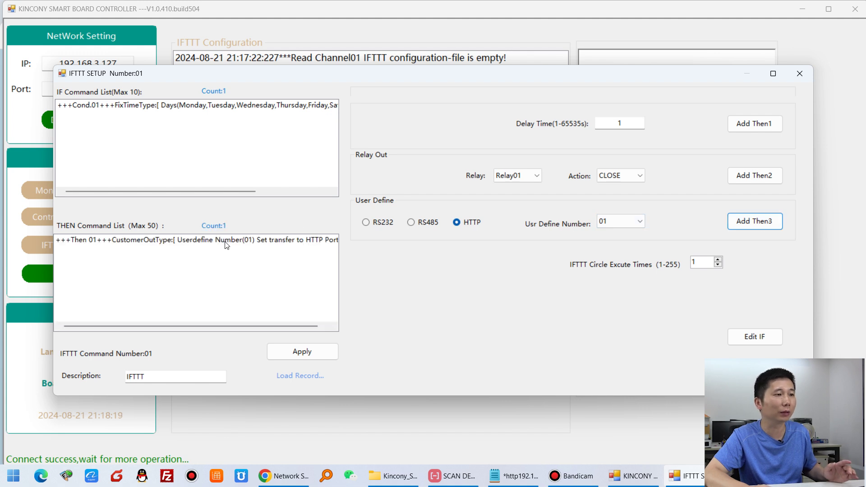
left_click(177, 107)
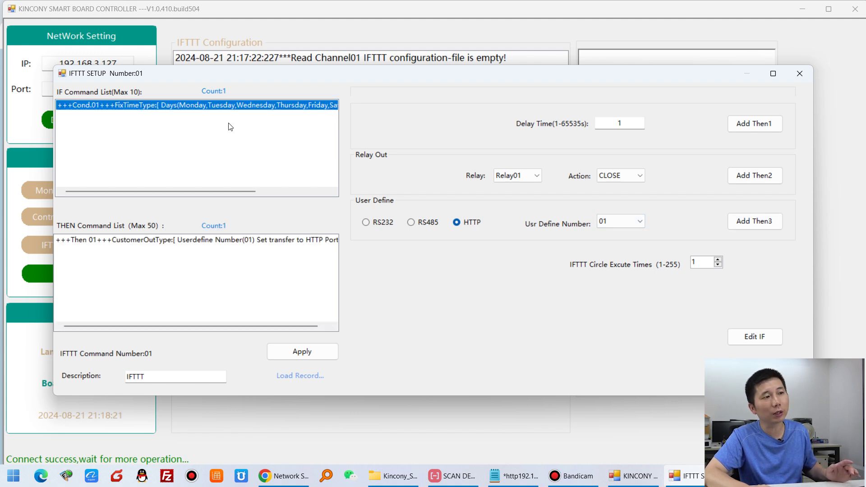
left_click(172, 245)
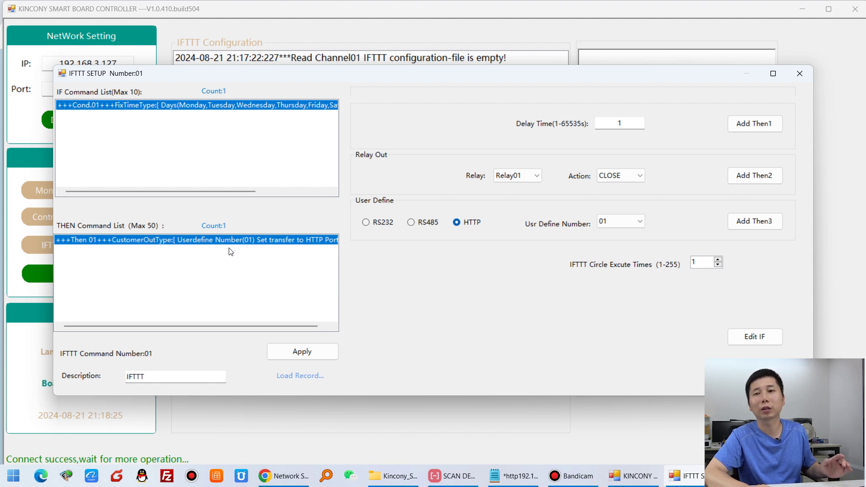
left_click(328, 355)
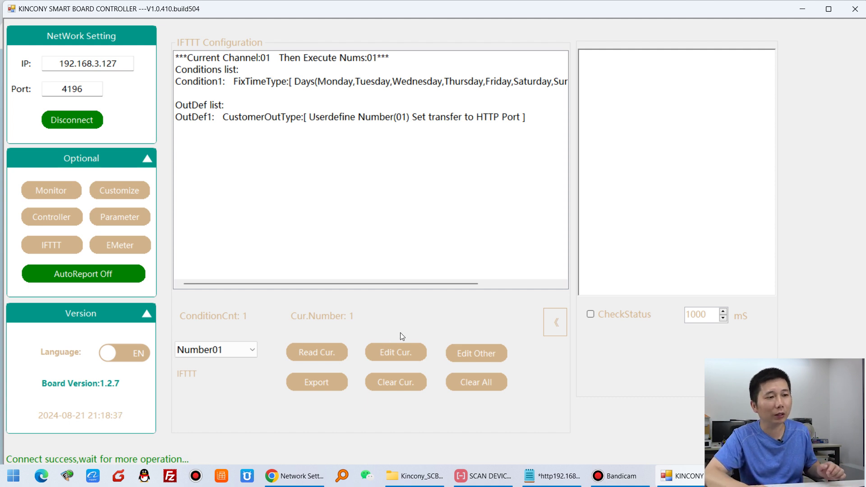
left_click(841, 476)
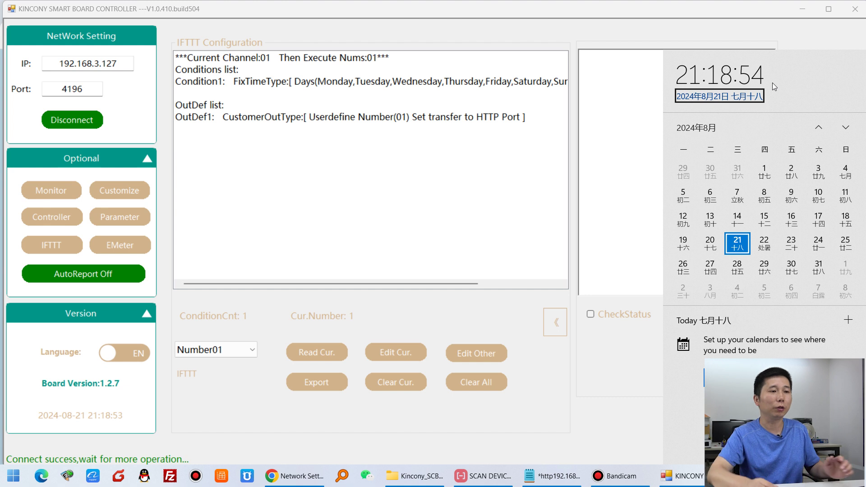
left_click(246, 351)
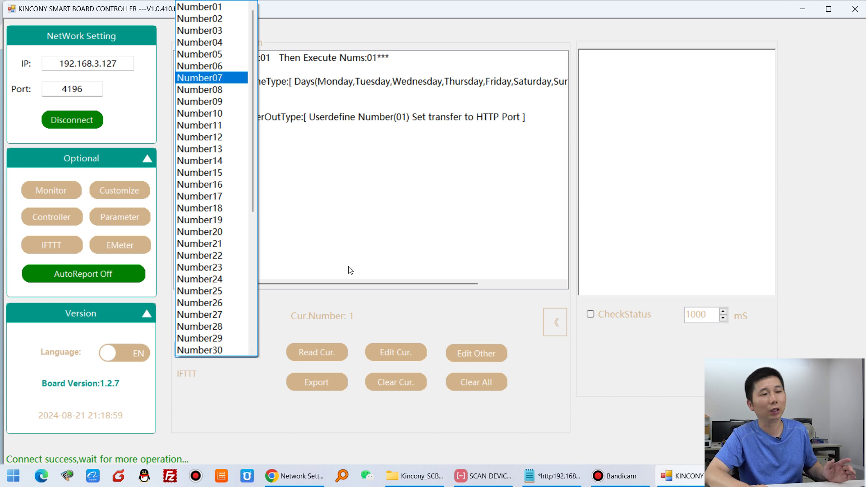
left_click(375, 318)
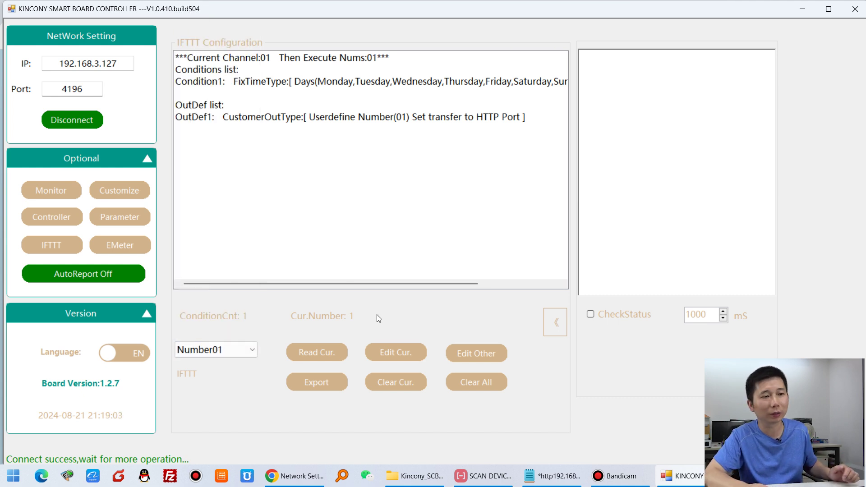
- Wait until 21:20 to confirm 'Number01-THEN' ran in the log, then select rule Number02
left_click(840, 476)
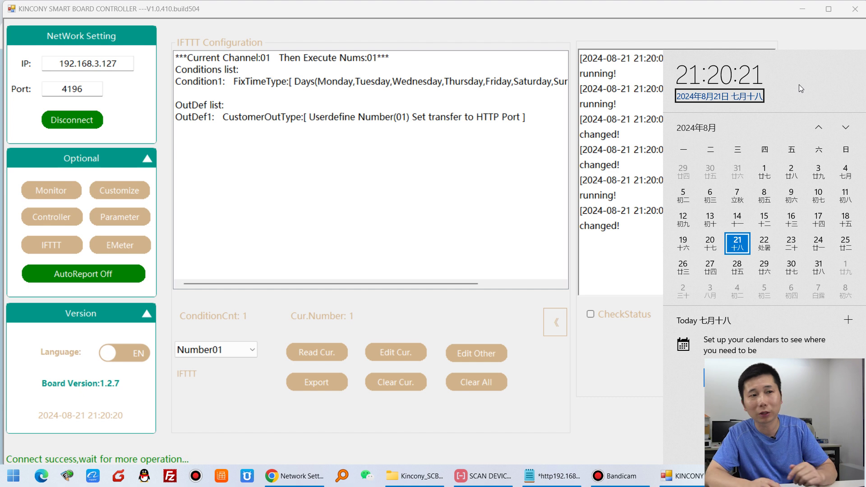
left_click(519, 315)
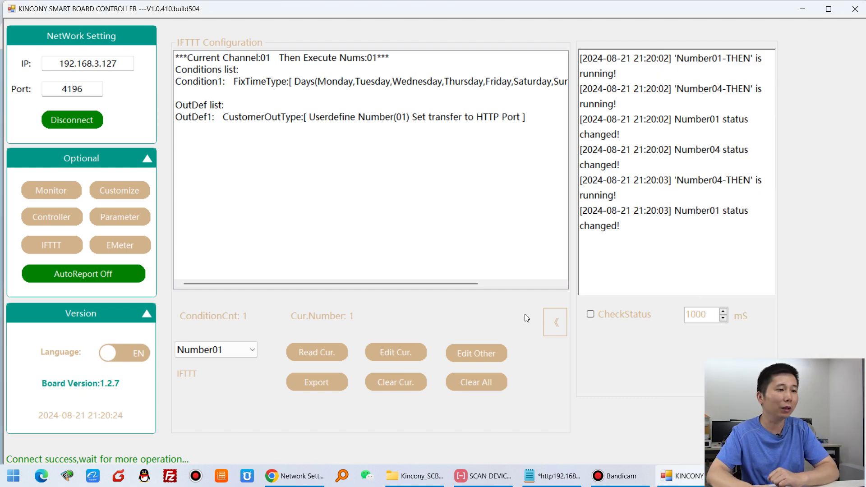
left_click(240, 349)
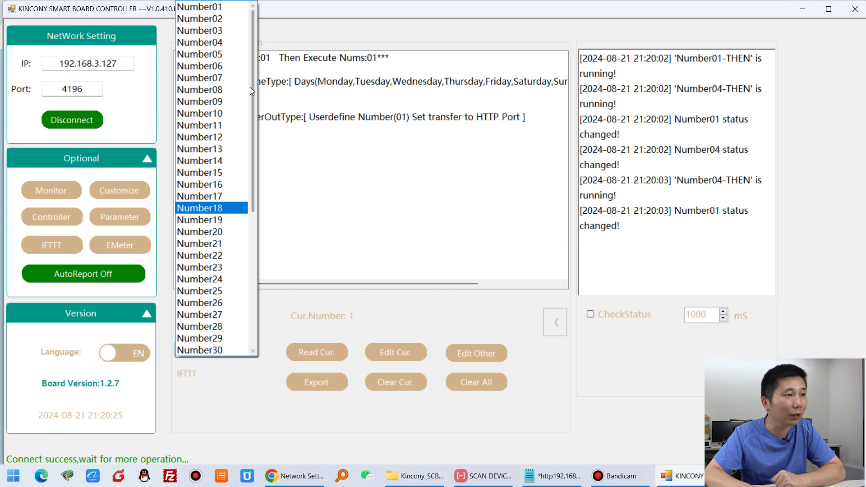
- Draft a Number02 time condition for every day at 21:30
left_click(229, 21)
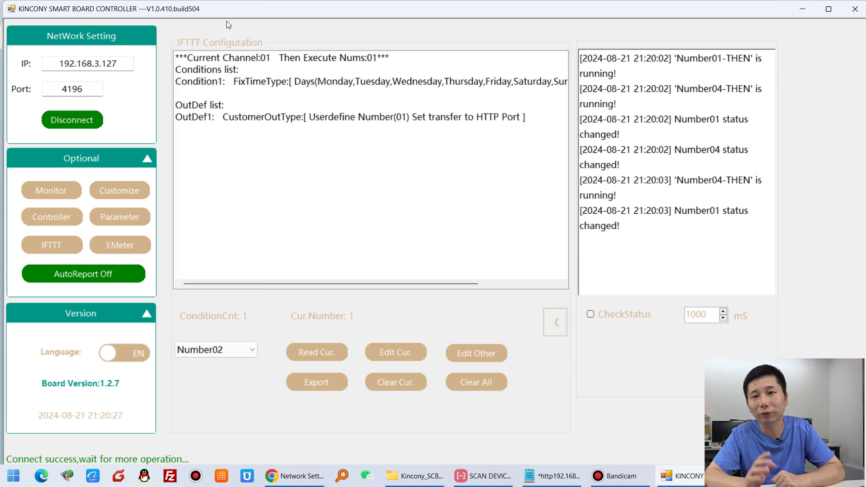
left_click(419, 357)
left_click(389, 108)
left_click(445, 109)
left_click(499, 108)
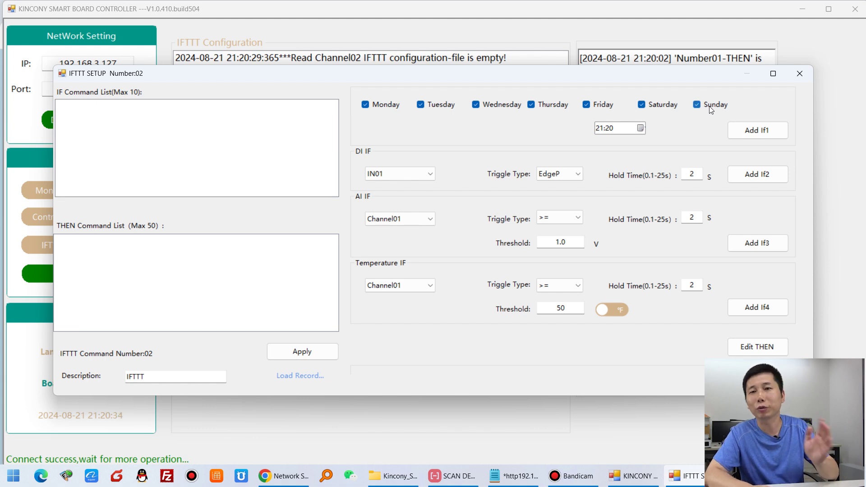
left_click(617, 130)
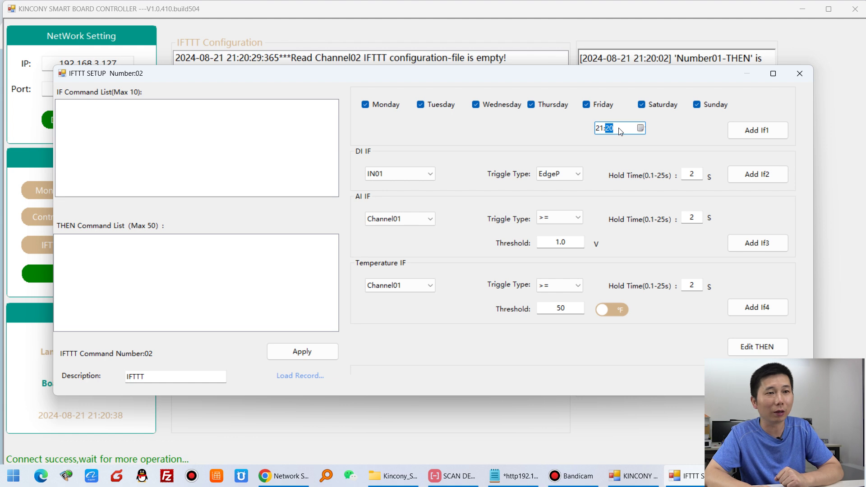
left_click(774, 132)
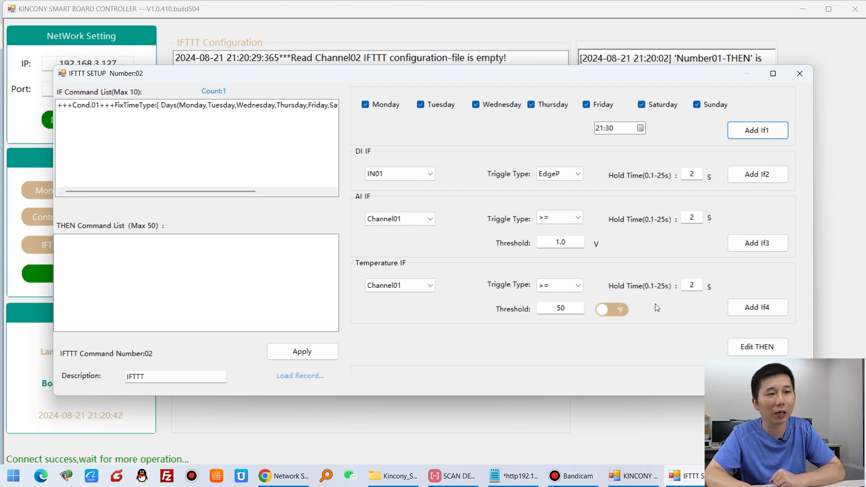
- Choose HTTP custom command 02 as the action, then discard the draft without applying
left_click(770, 350)
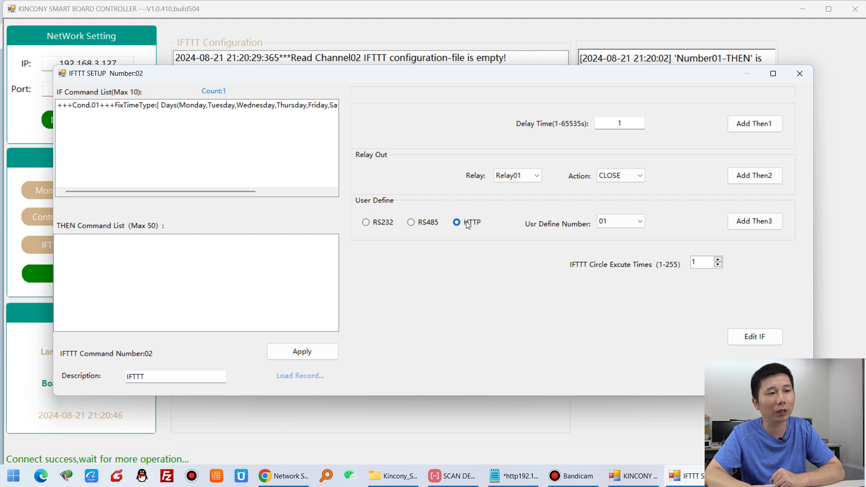
left_click(638, 227)
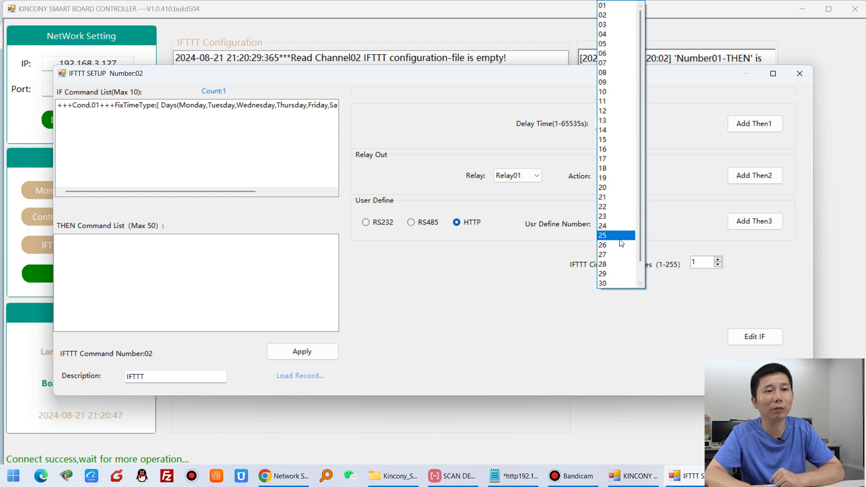
left_click(622, 18)
left_click(800, 74)
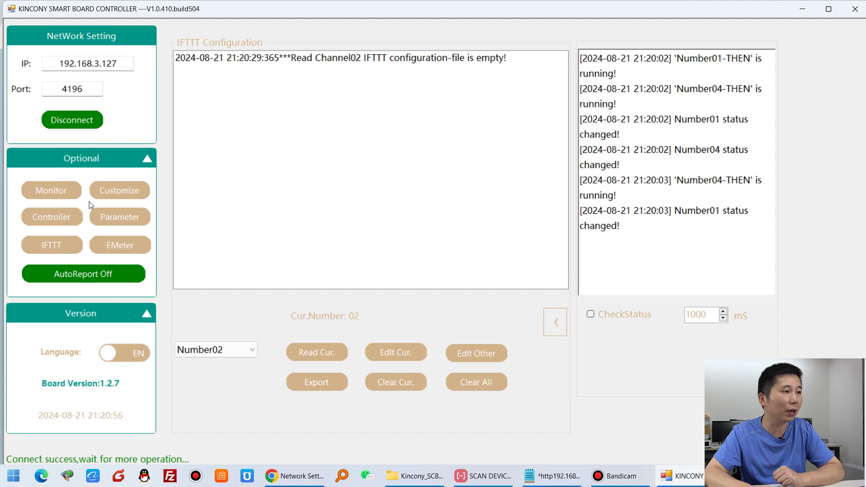
- Select custom command slot Number02 and copy the Relay02=ON URL from Notepad
left_click(135, 195)
left_click(528, 287)
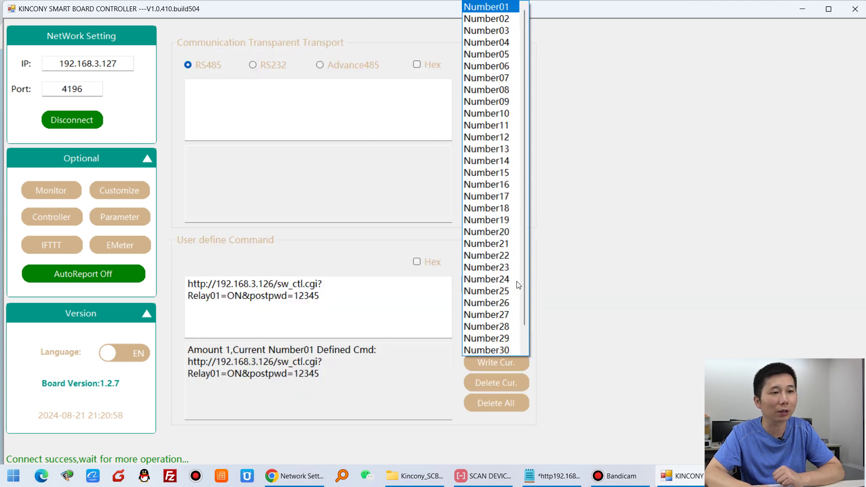
left_click(501, 21)
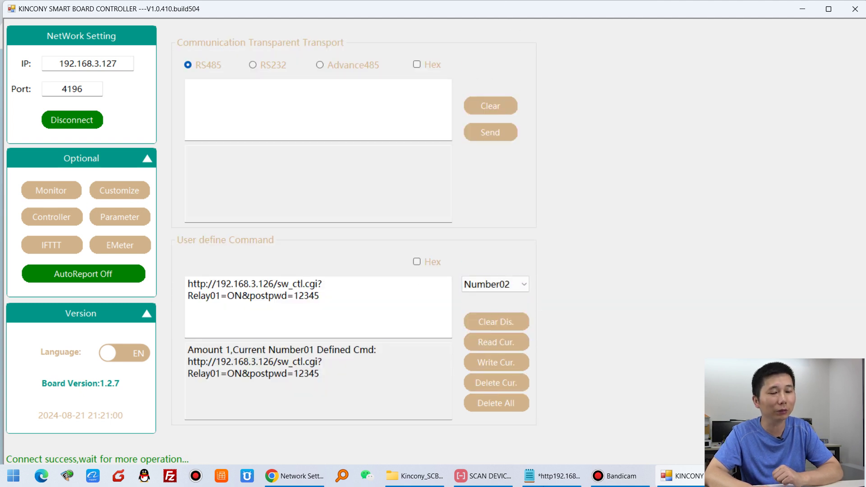
left_click(553, 476)
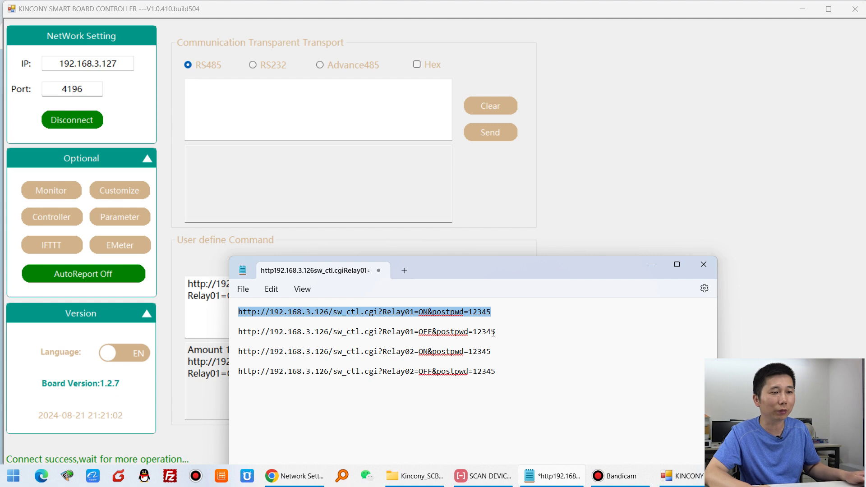
left_click_drag(510, 332, 349, 332)
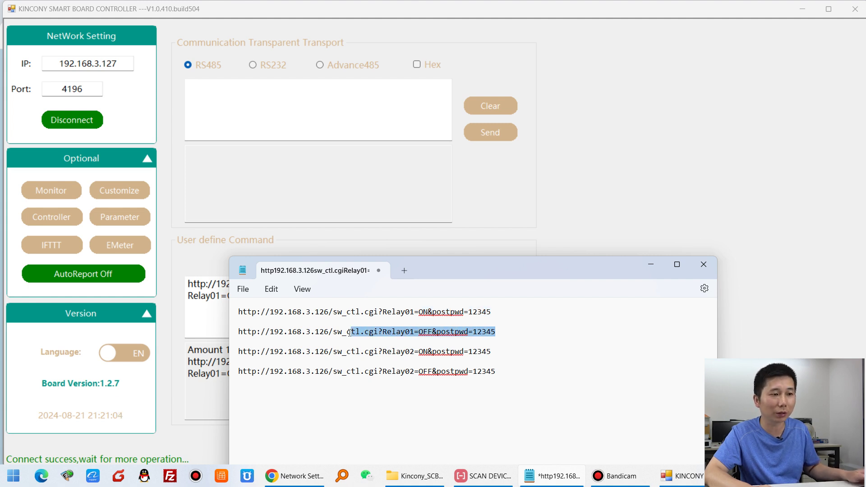
left_click_drag(499, 352, 235, 352)
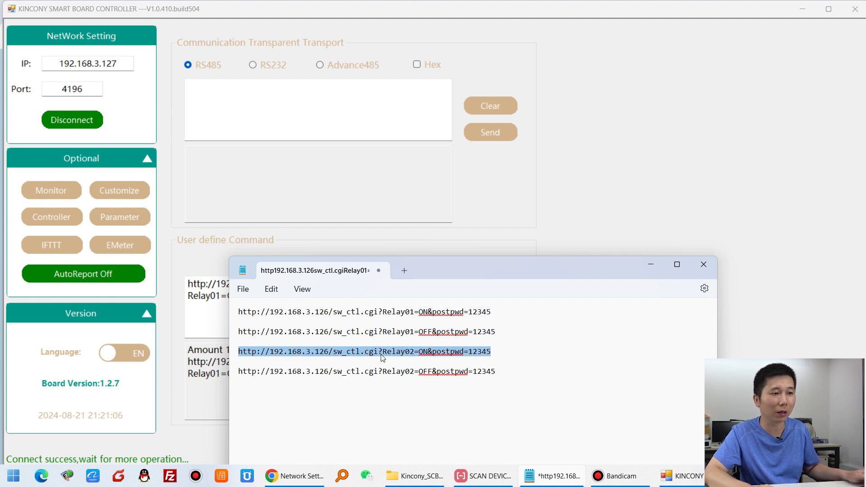
right_click(399, 355)
left_click(447, 134)
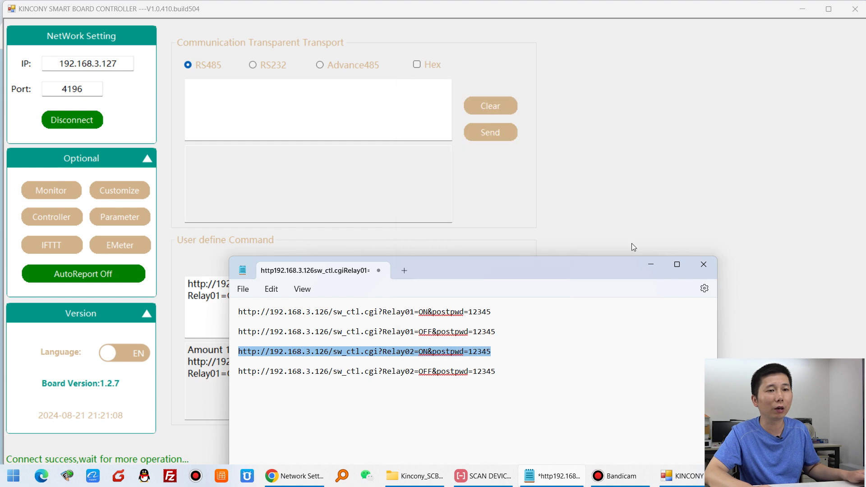
- Replace the command box text with the Relay02=ON URL and write it to the board
left_click(651, 264)
key("ctrl+a")
key("ctrl+v")
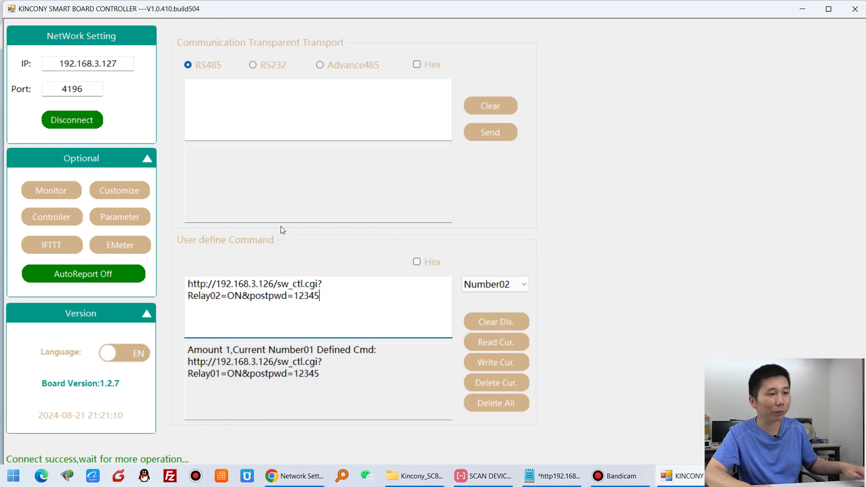
left_click(506, 364)
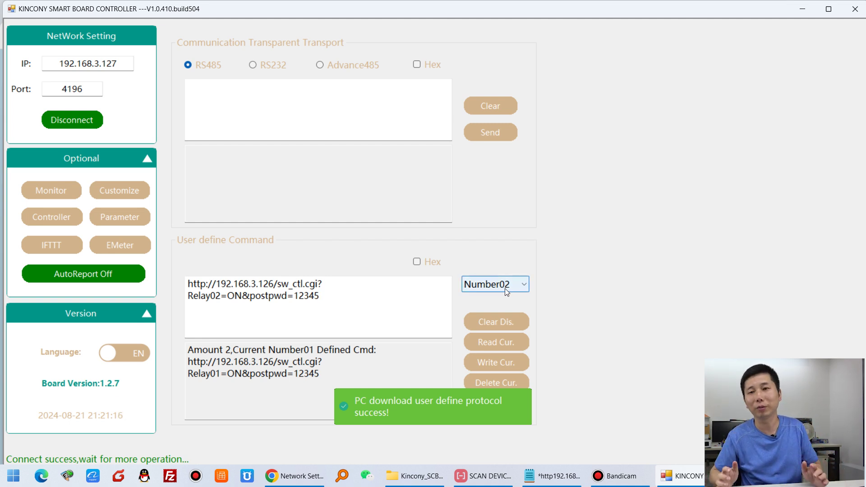
left_click(325, 296)
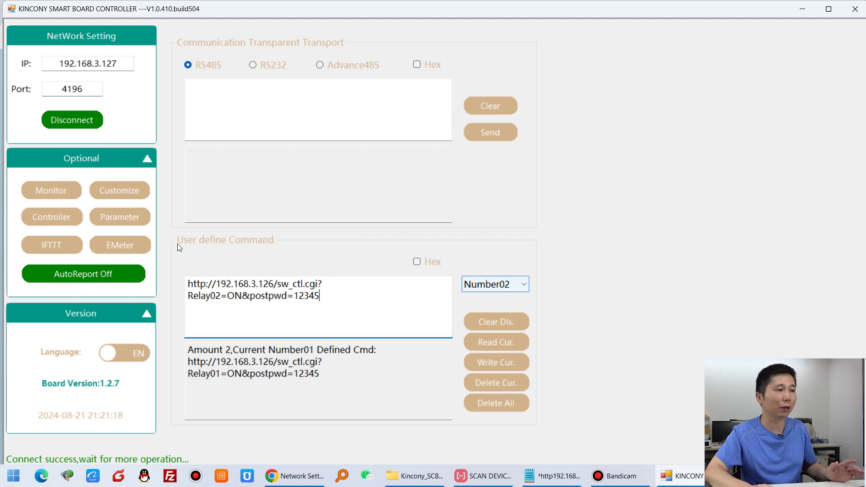
left_click(49, 244)
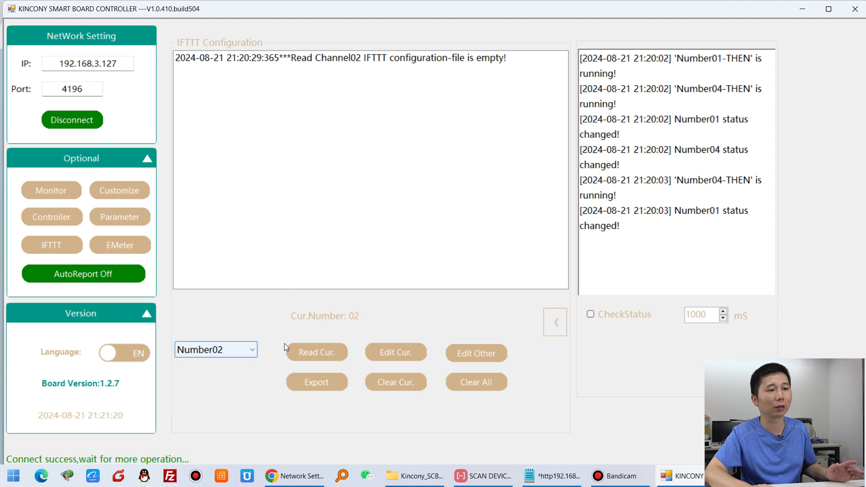
- Add a Number02 condition firing Monday through Sunday at 21:23
left_click(392, 352)
left_click(415, 106)
left_click(588, 105)
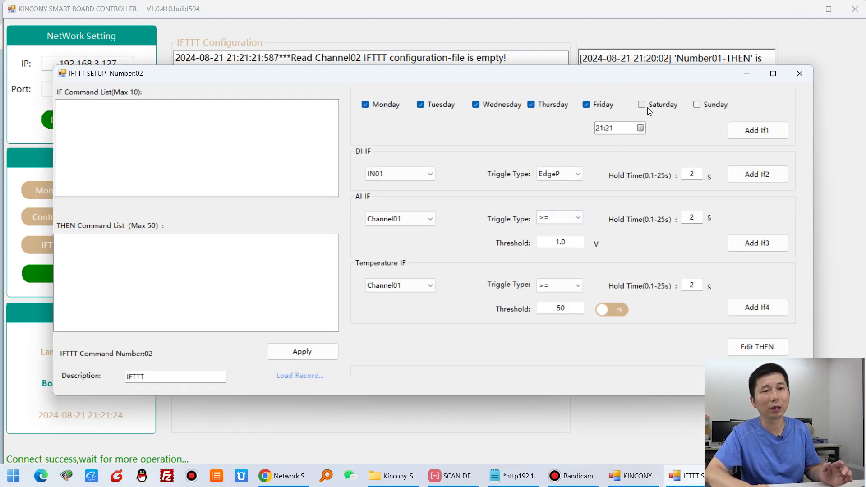
left_click(722, 105)
left_click(609, 128)
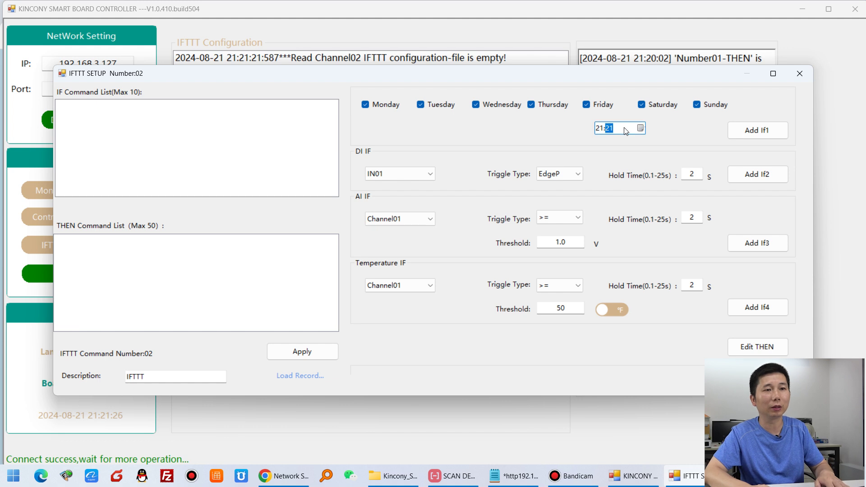
type("23")
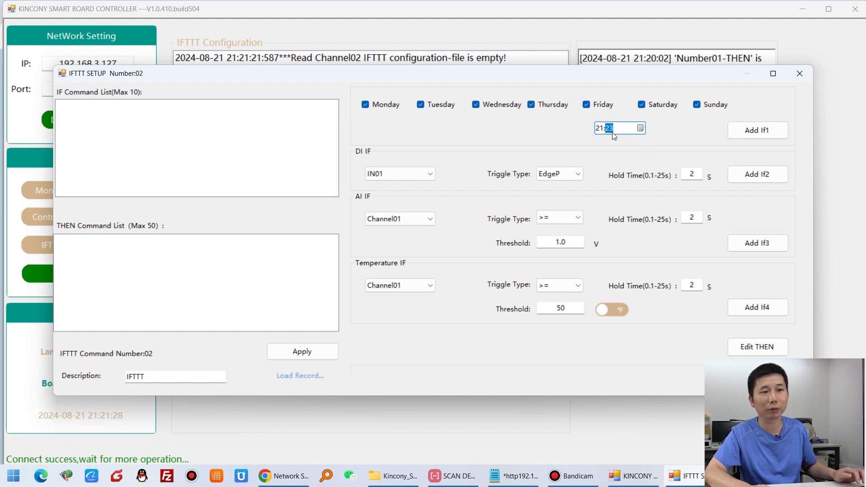
left_click(758, 131)
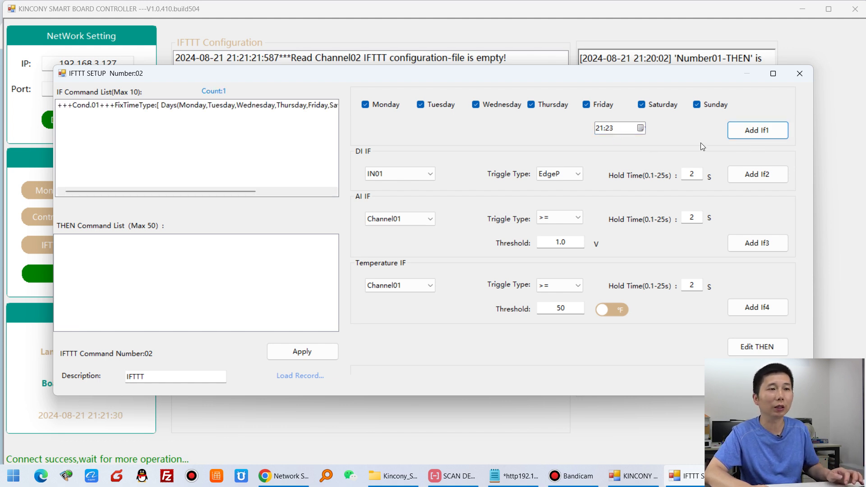
- Add an HTTP action sending user-defined command 02 and apply the rule to the board
left_click(762, 347)
left_click(458, 225)
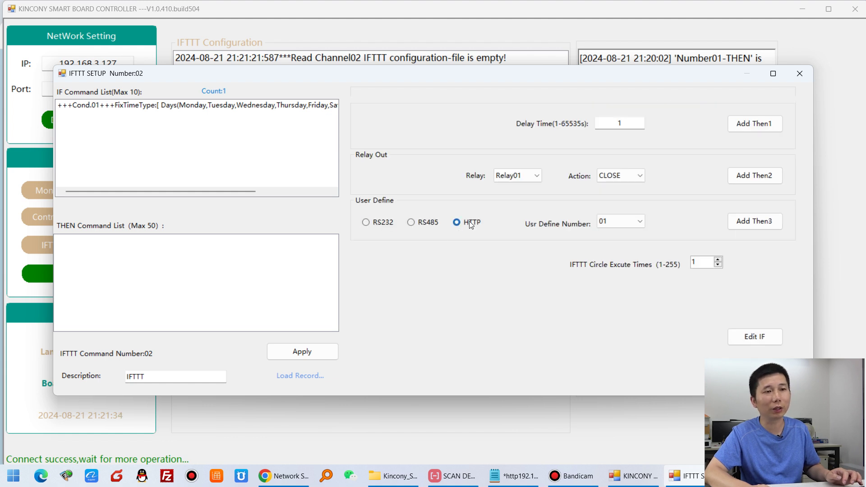
left_click(622, 221)
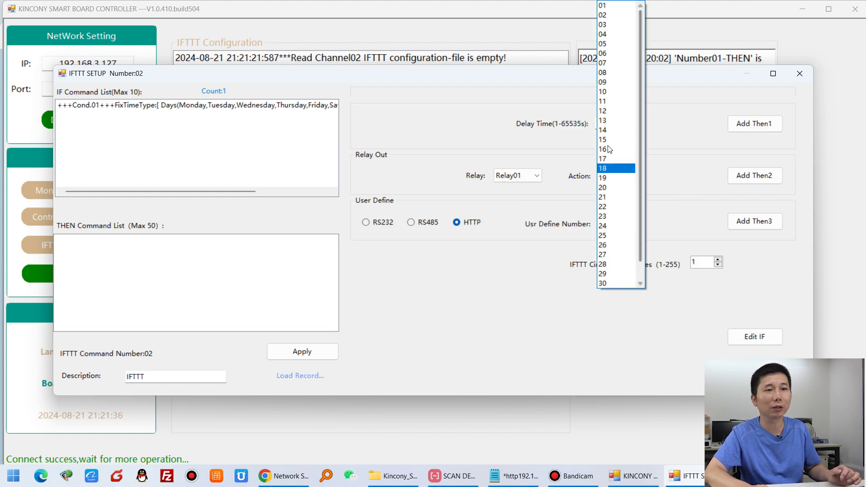
left_click(620, 16)
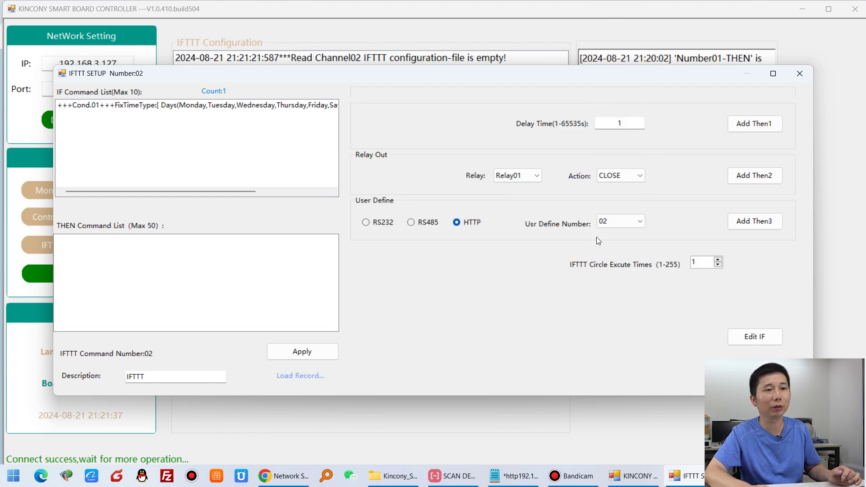
left_click(752, 223)
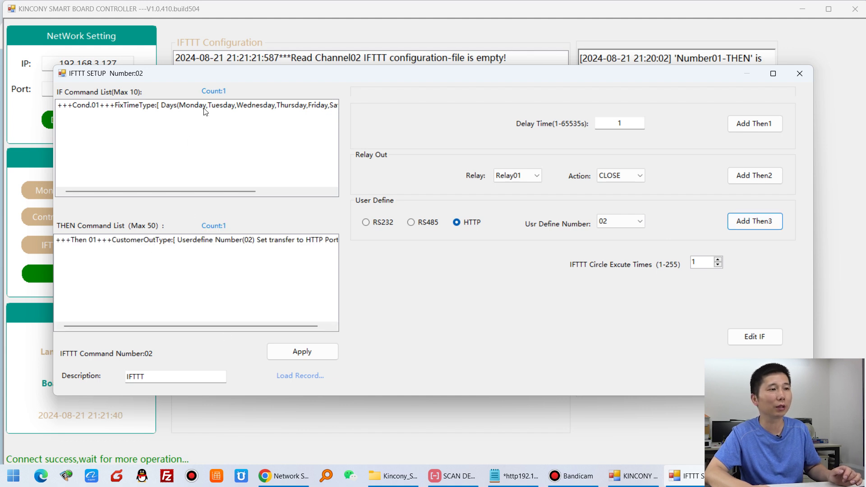
left_click(322, 355)
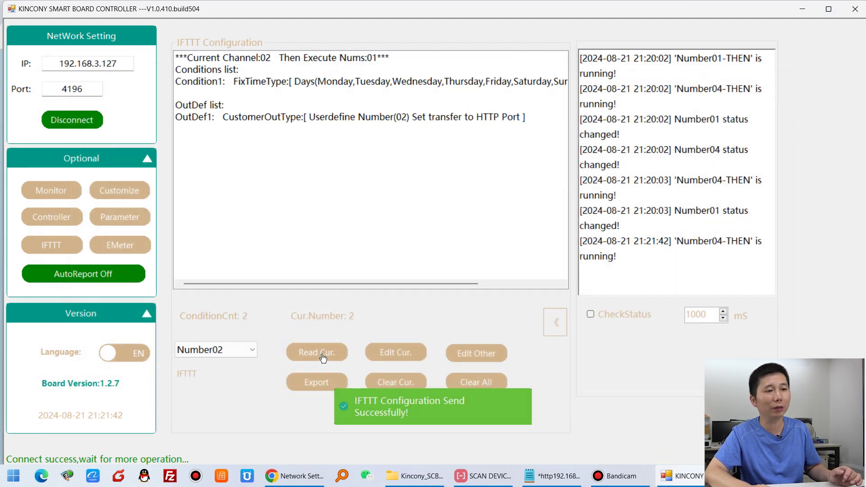